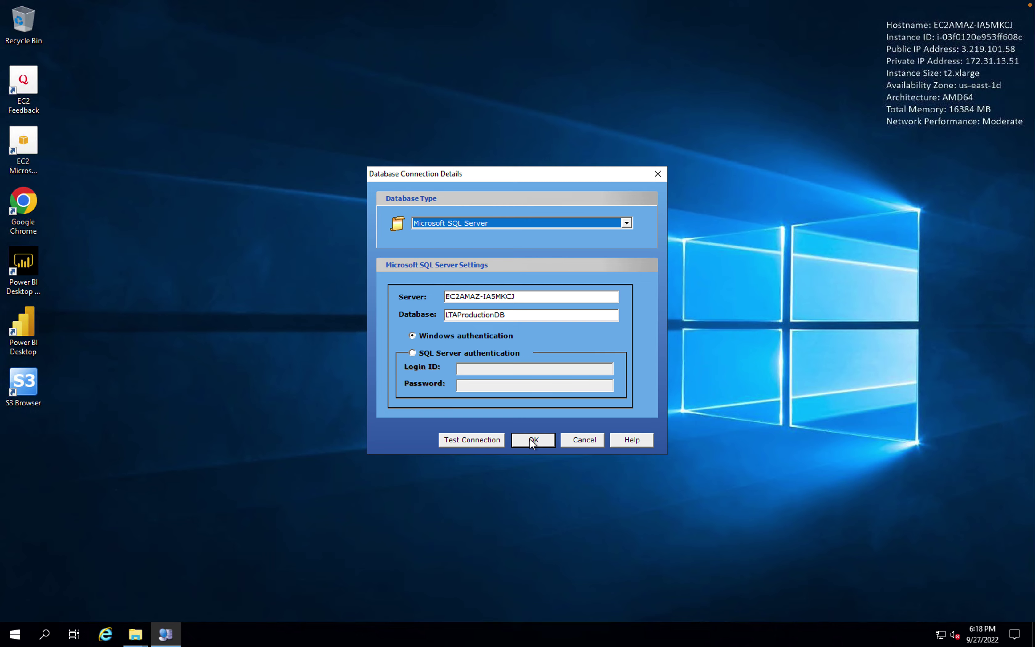
Connect to the database and open the Dragon site's Budget Servers group
left_click(531, 439)
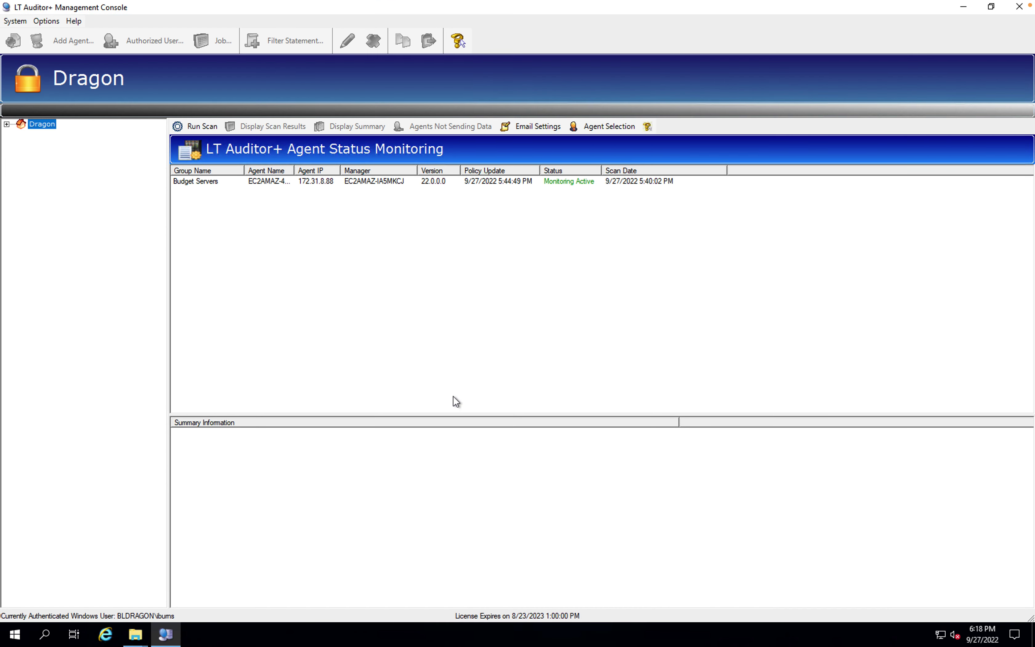
double_click(17, 129)
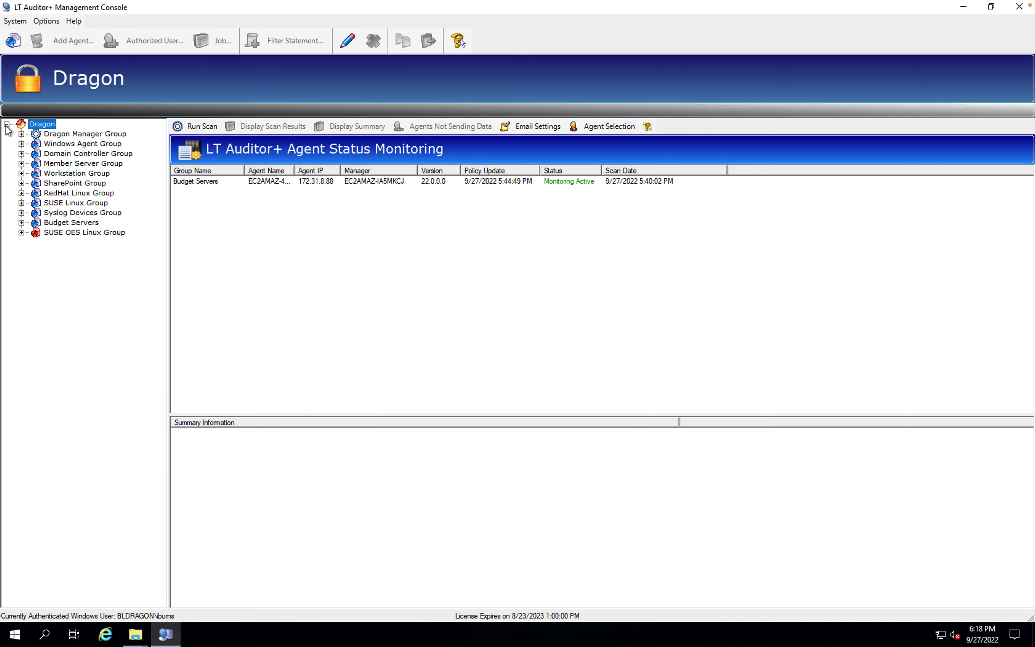
left_click(21, 222)
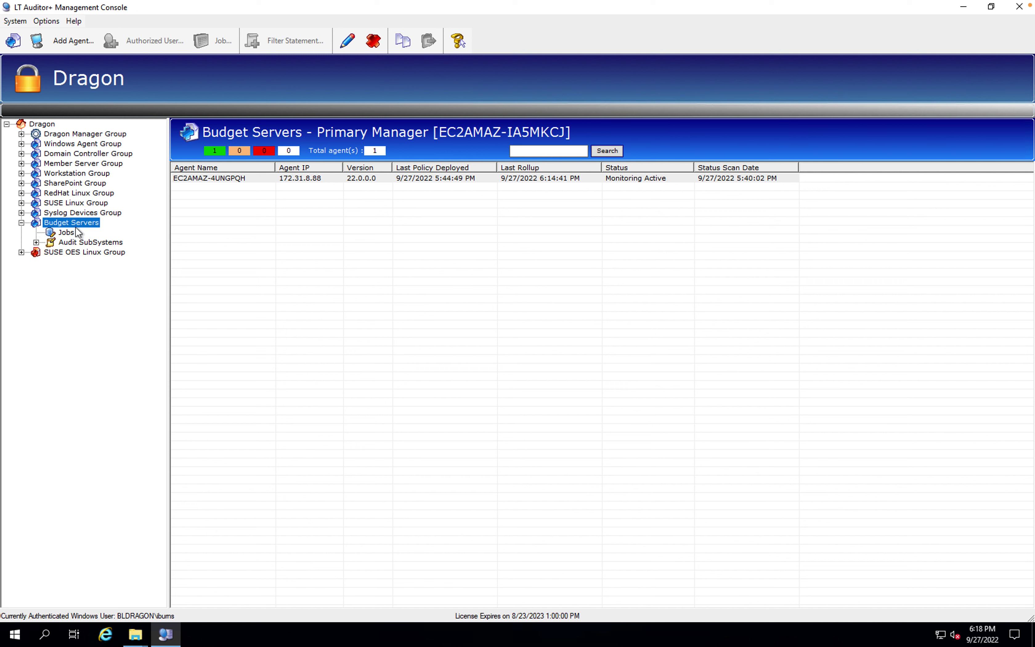
Confirm the Budget Servers agent is Assigned on version 22.0.0.0, scanned 9/27/2022 6:19:13 PM
left_click(213, 177)
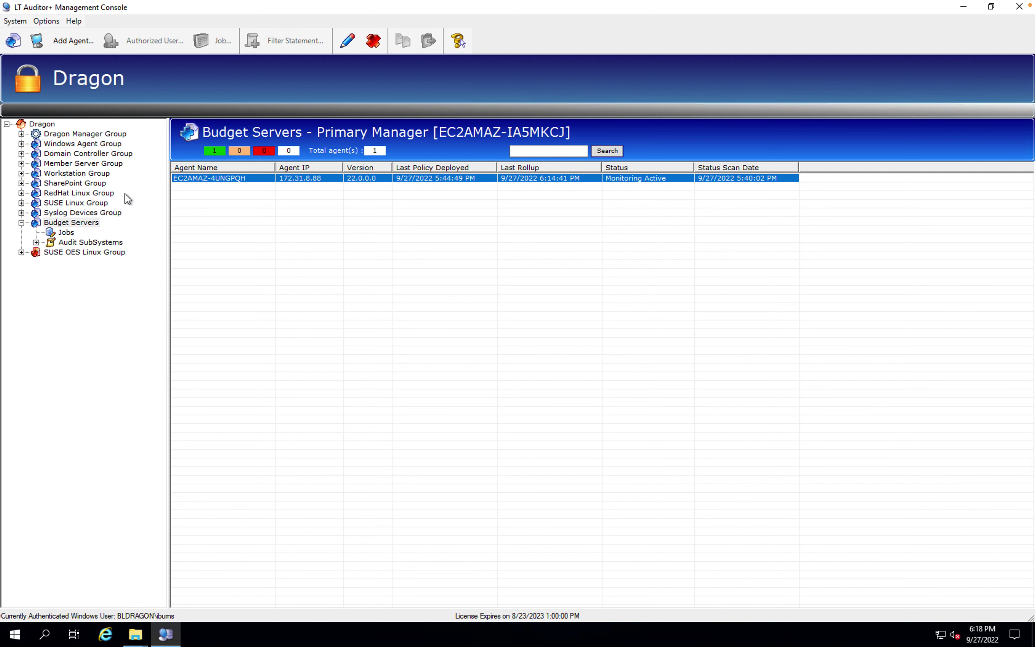
left_click(36, 242)
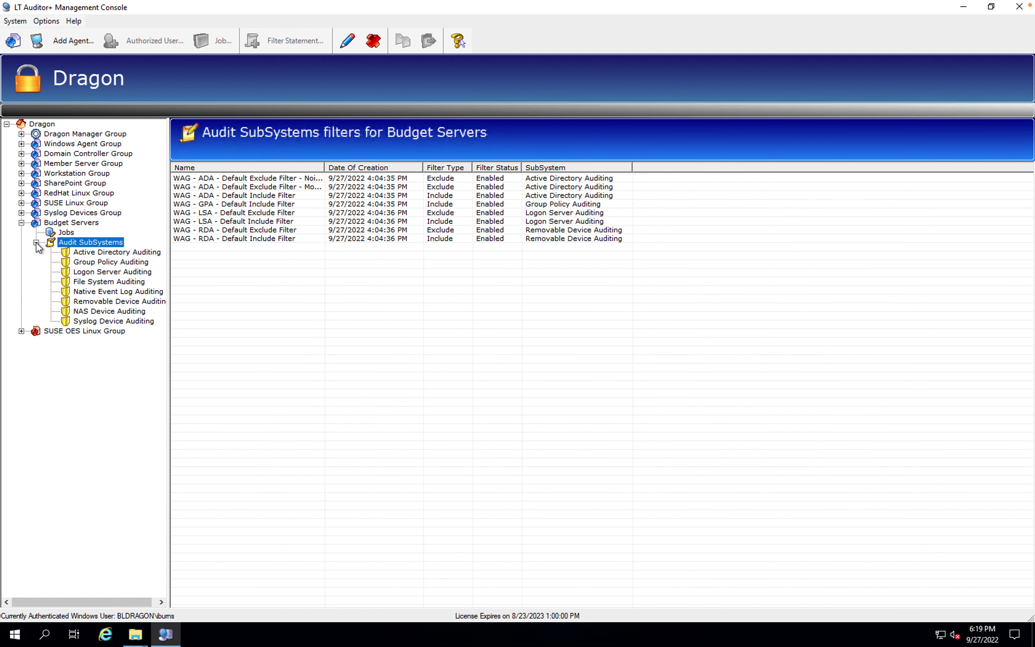
left_click(85, 224)
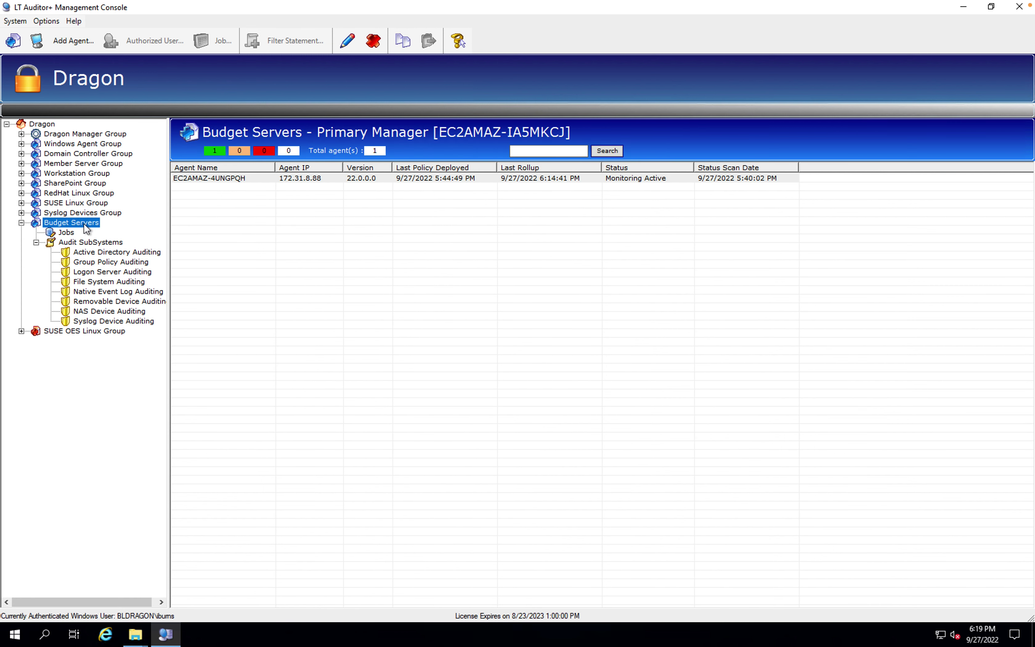
double_click(249, 179)
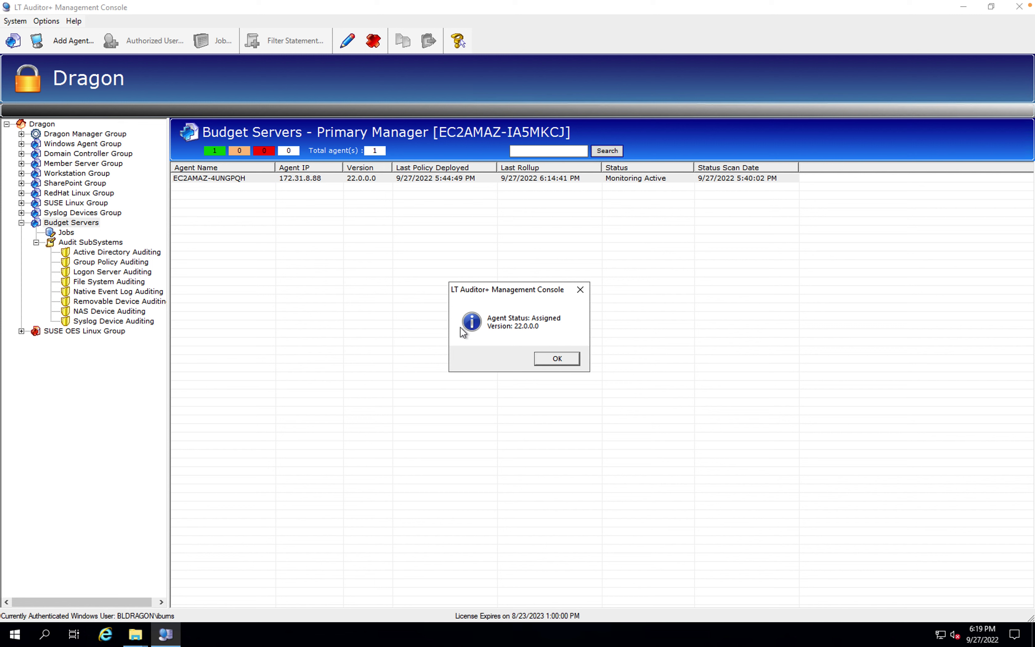
left_click(557, 359)
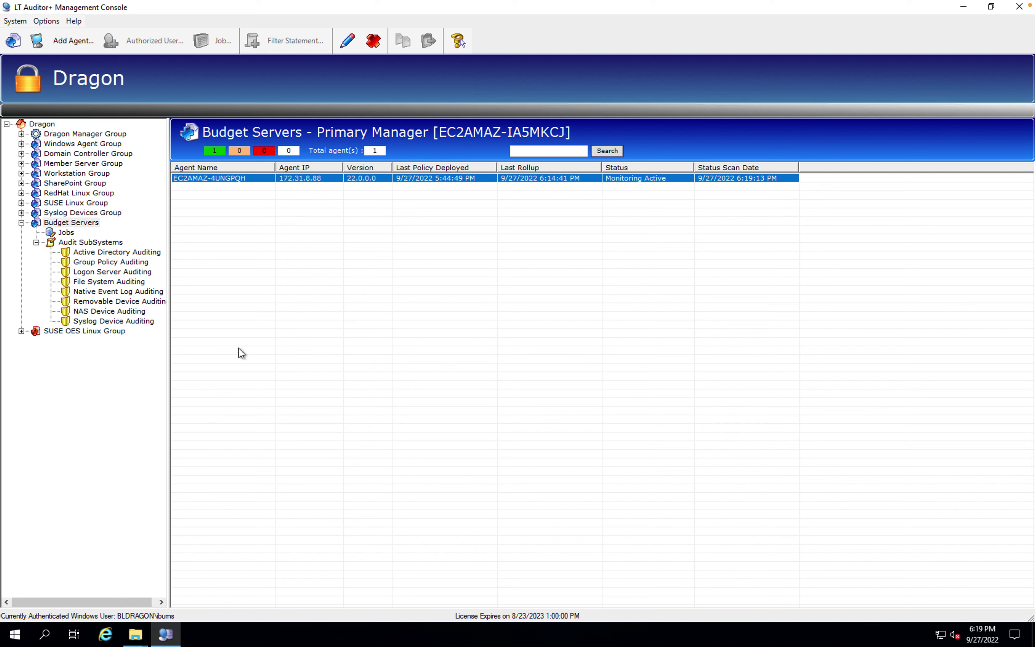
Create a new file system filter statement for Budget Servers named 'Budget Filter'
left_click(111, 282)
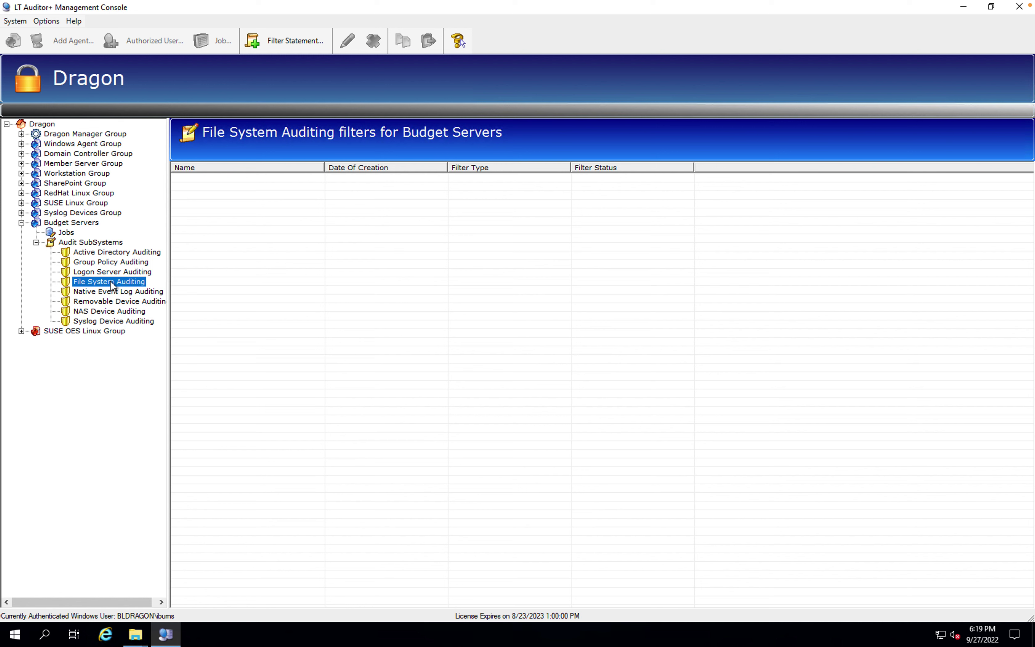
right_click(265, 221)
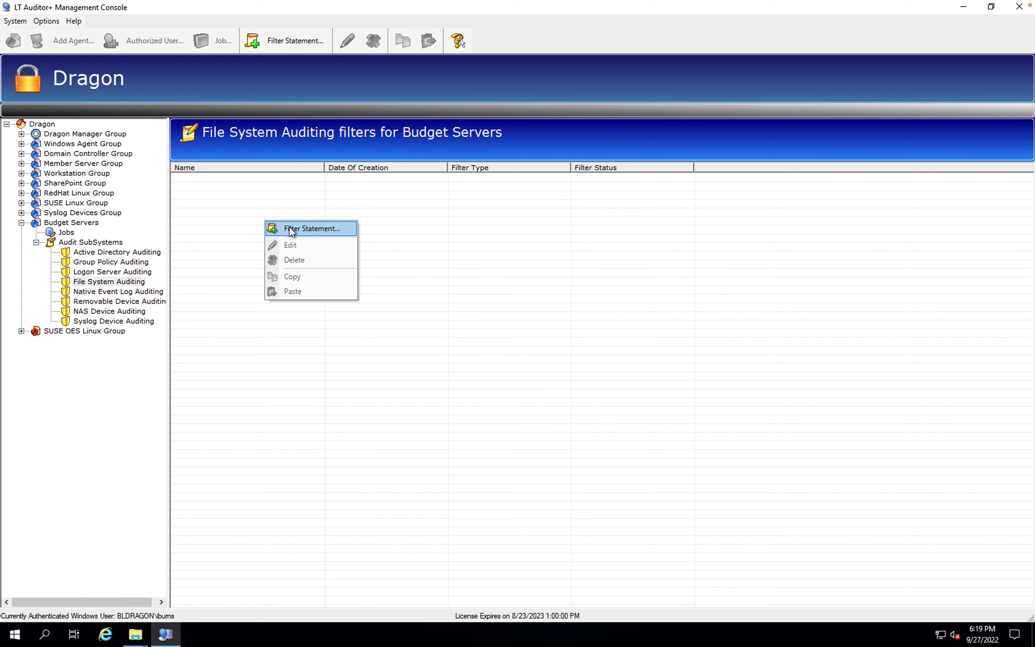
left_click(292, 229)
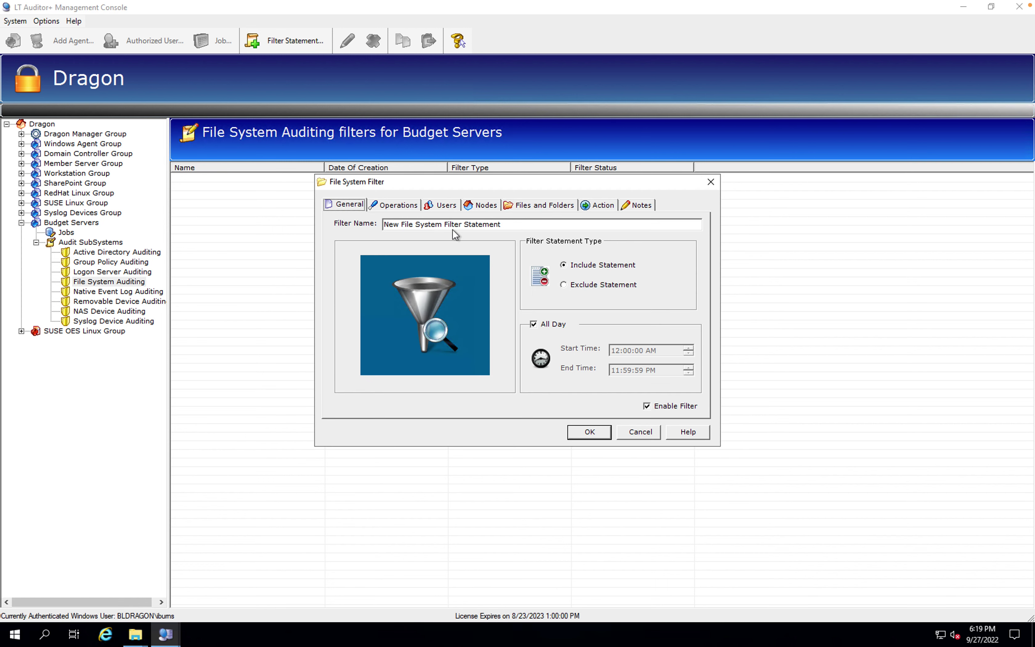
left_click(511, 226)
left_click_drag(511, 225, 330, 227)
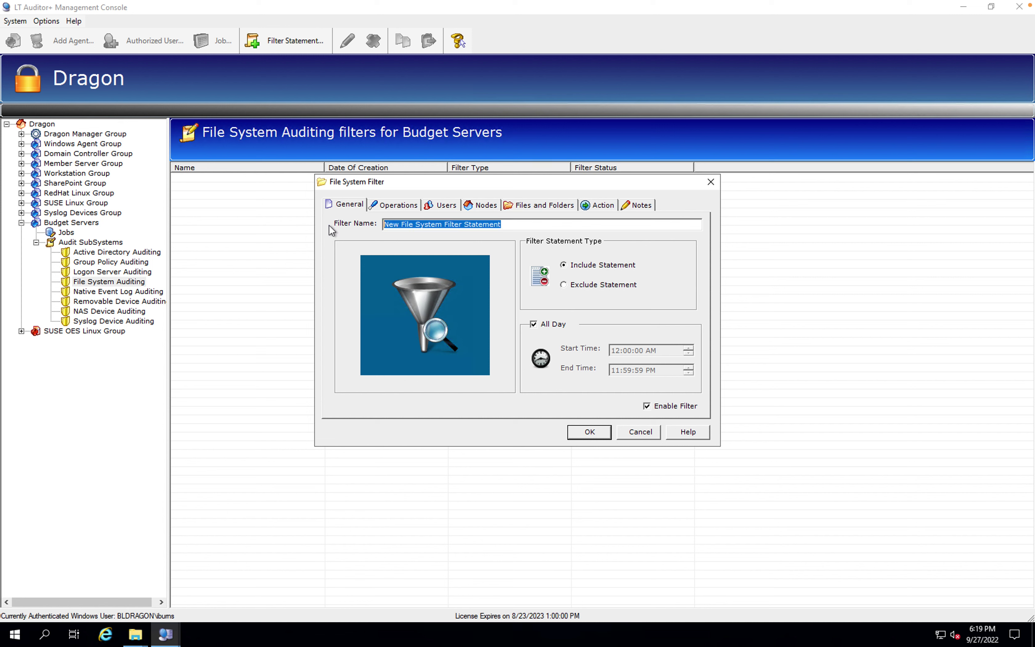
type("Bu")
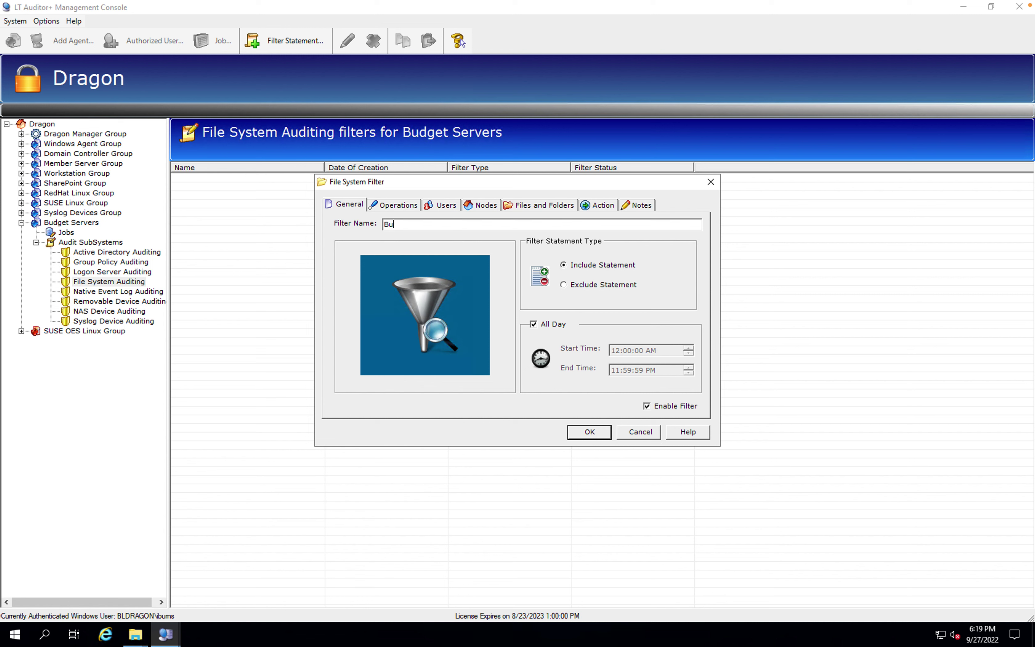
type("gge")
key("BackSpace")
key("BackSpace")
key("BackSpace")
type("dget Filter")
Replace All Operations with all File operations, Write Security DACL and Take Ownership
left_click(393, 205)
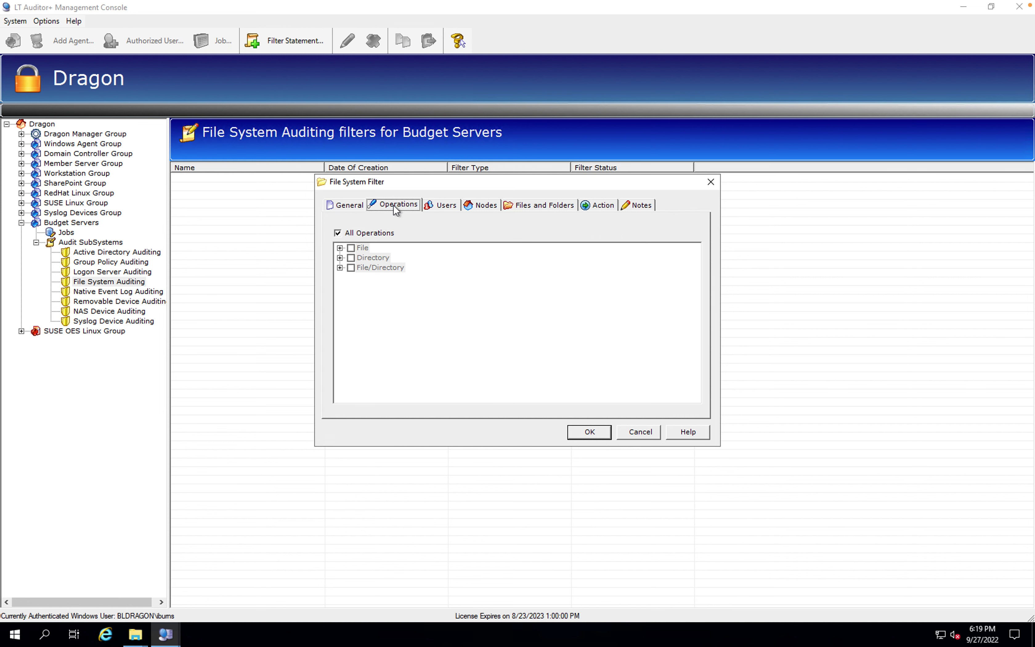
left_click(338, 233)
left_click(340, 248)
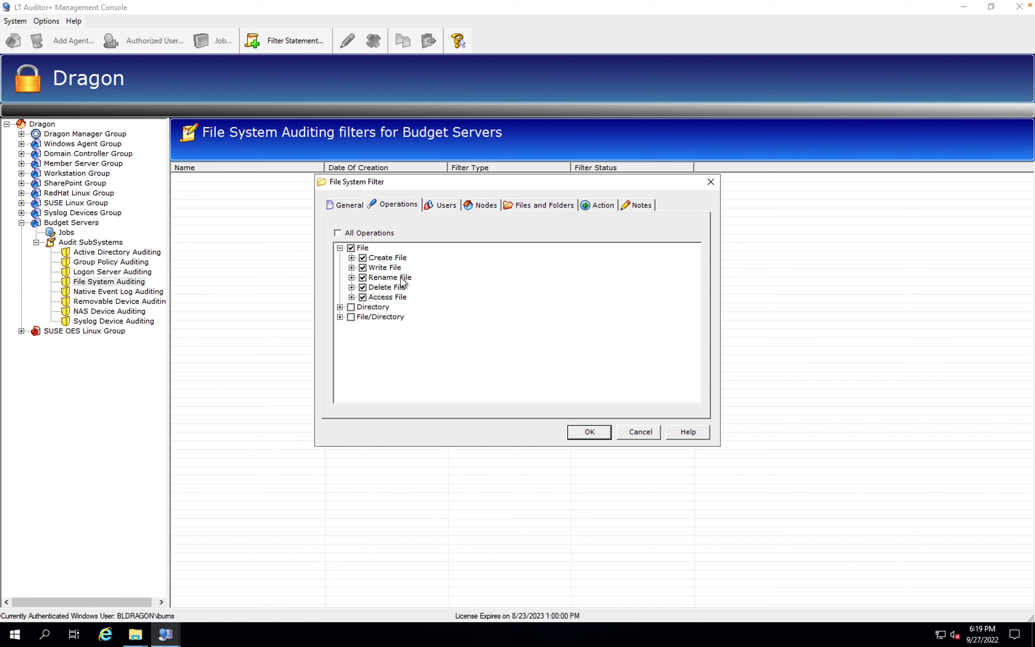
left_click(339, 307)
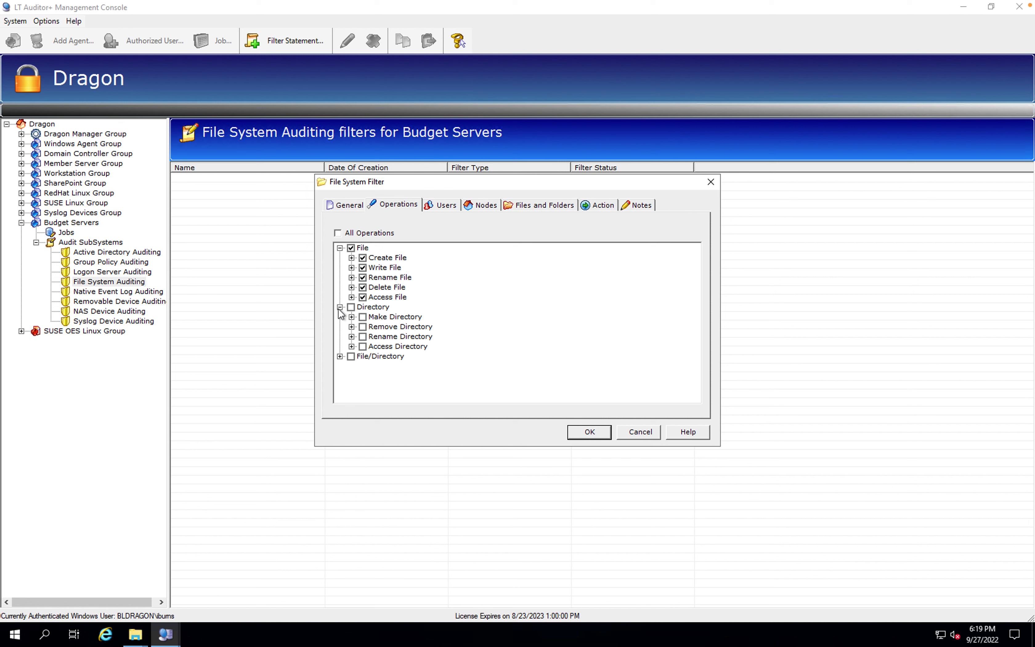
left_click(340, 356)
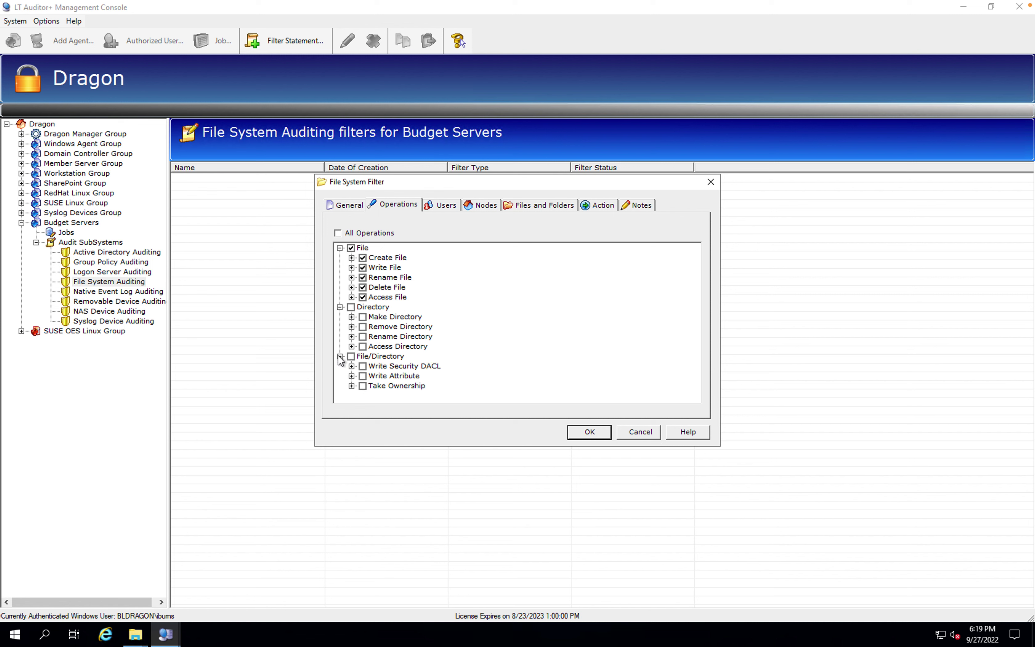
left_click(363, 366)
Keep all users and nodes, and point the filter at C:\Budget including sub folders
left_click(446, 207)
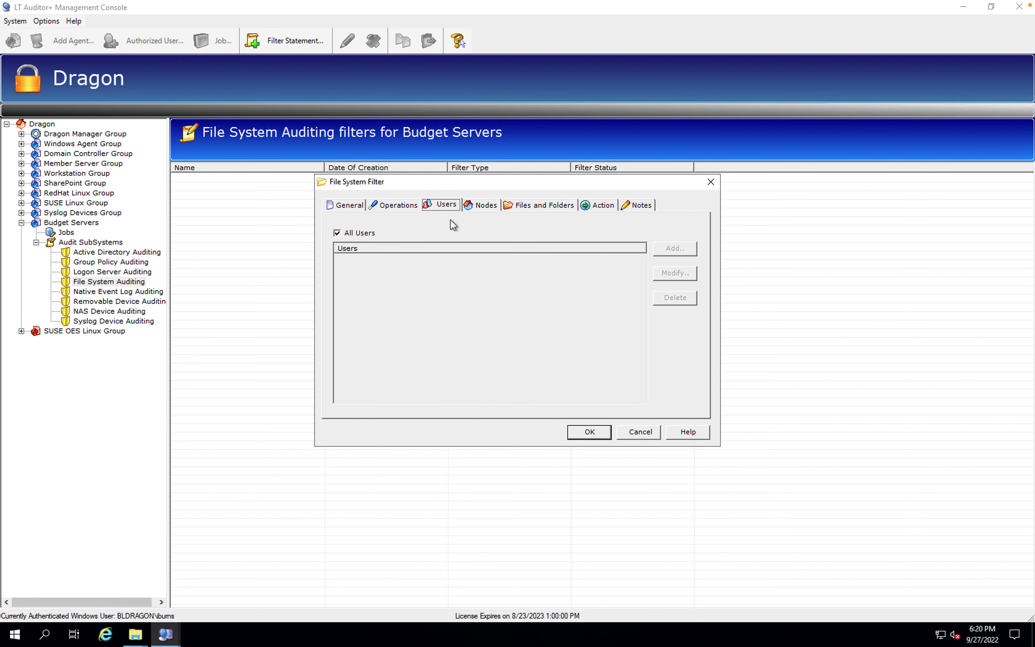
left_click(486, 206)
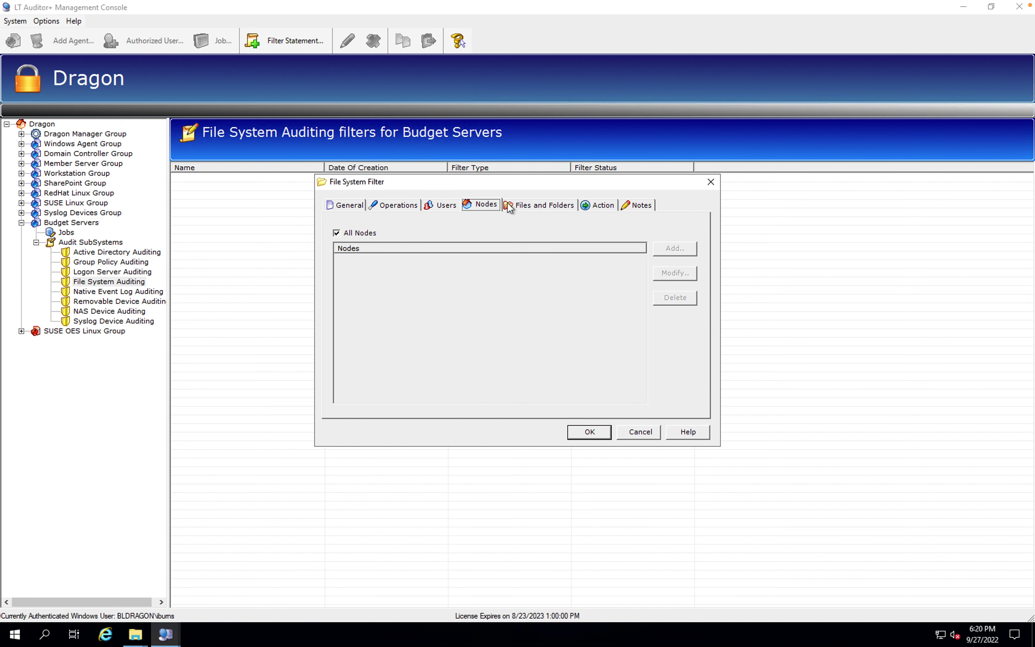
left_click(543, 206)
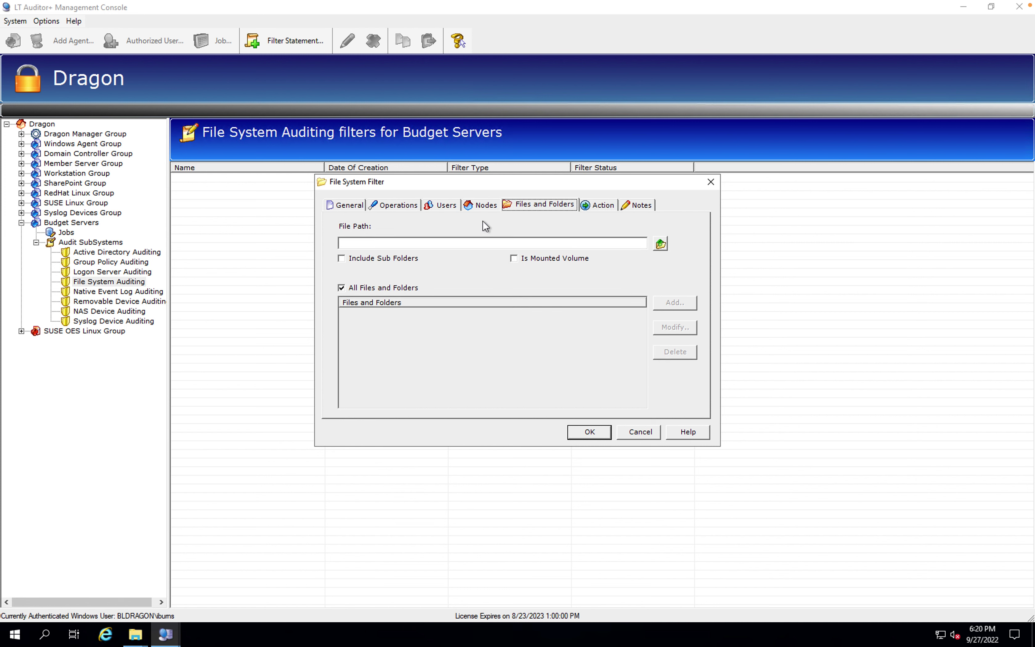
left_click(427, 247)
type("C:\\Budget")
left_click(342, 259)
left_click(602, 210)
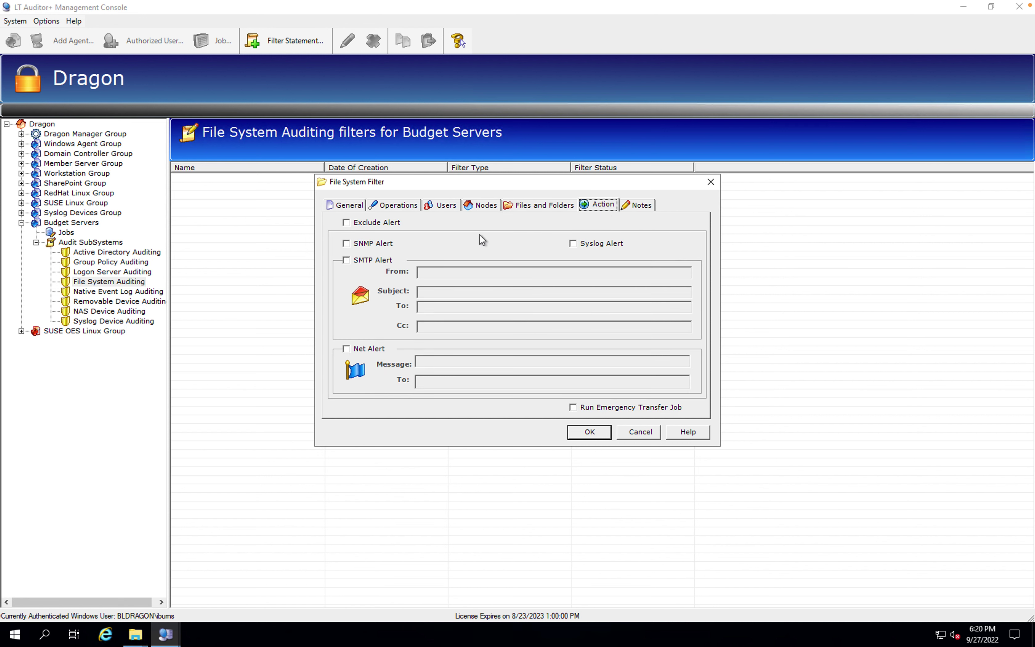
Enable an SMTP alert with subject 'Alerts for activity on Budget Folder', filling in sender and recipient addresses
left_click(347, 261)
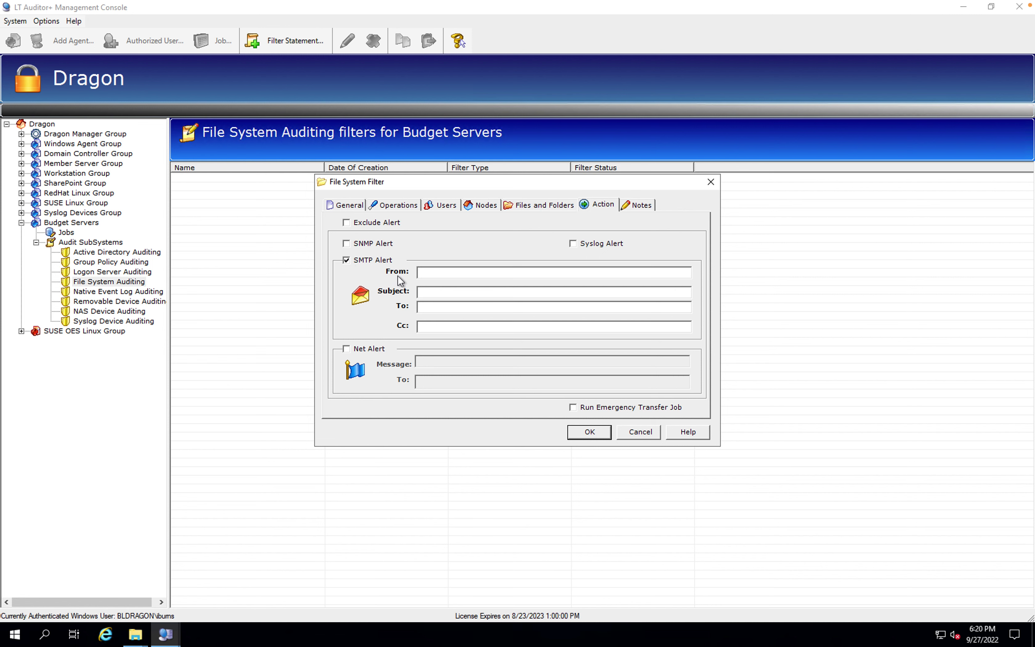
left_click(431, 291)
type("Alerts for activity ")
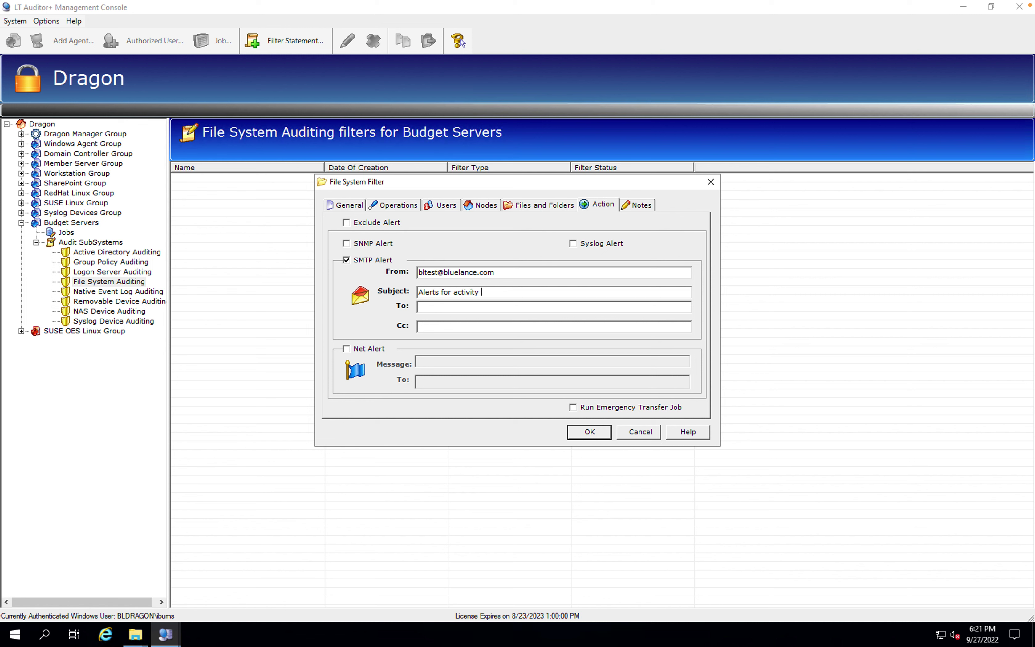
type("on Budget Folder")
left_click(436, 308)
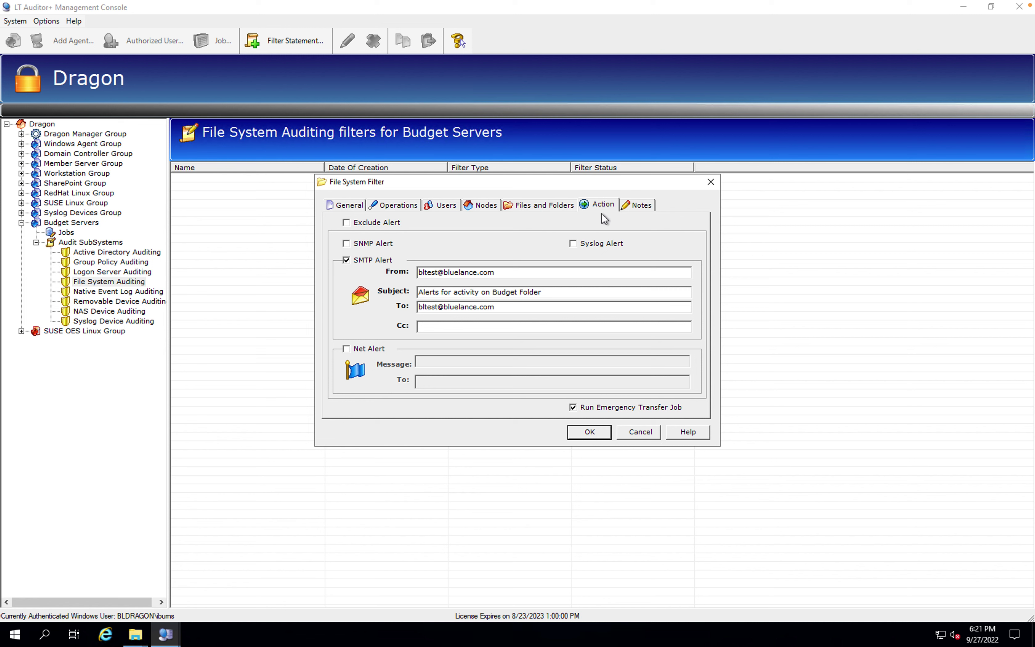
left_click(637, 207)
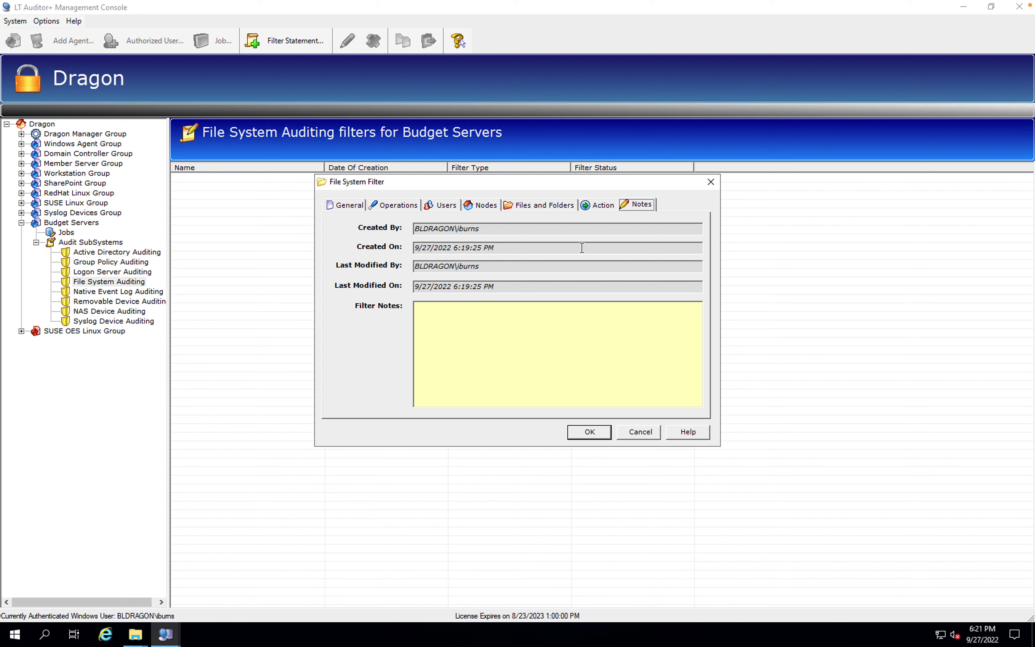
Review the Budget Filter settings, save it, and return to the Budget Servers agent list
left_click(605, 207)
left_click(531, 207)
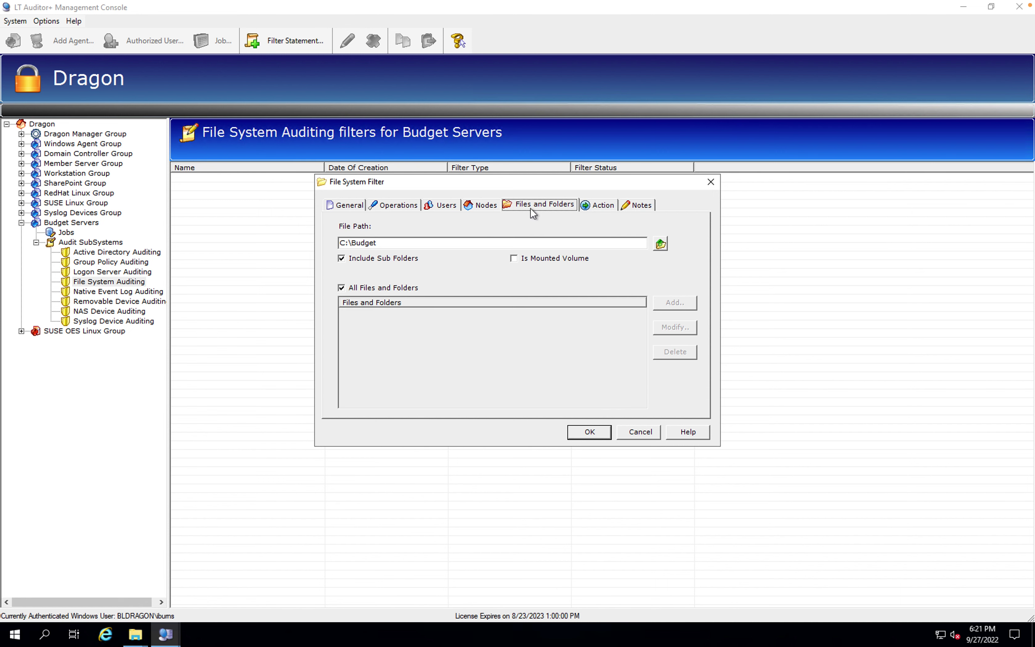
left_click(489, 207)
left_click(543, 206)
left_click(439, 207)
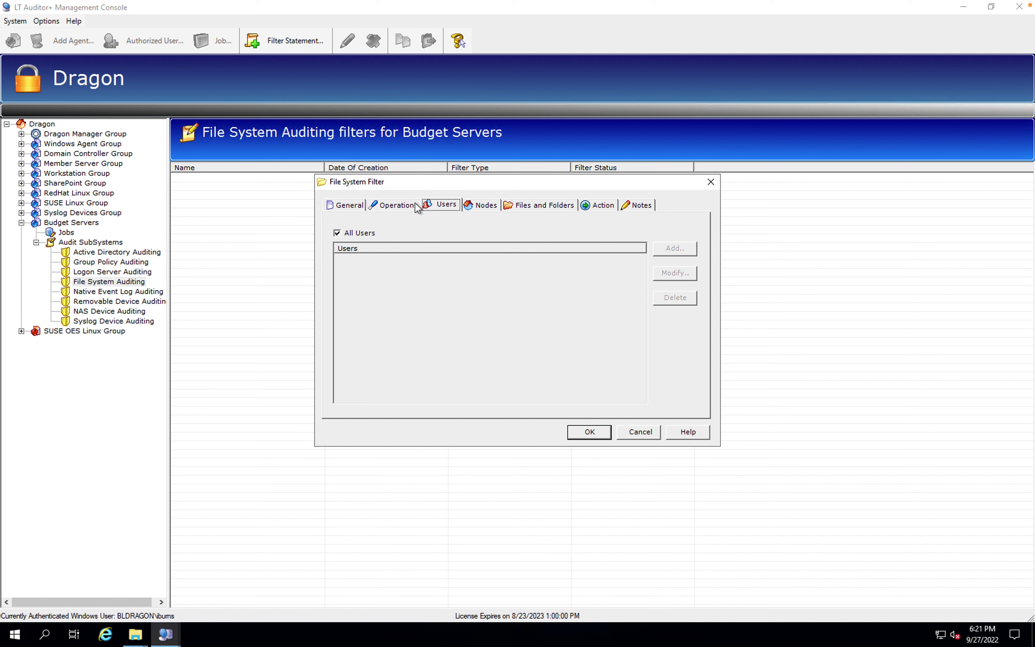
left_click(400, 206)
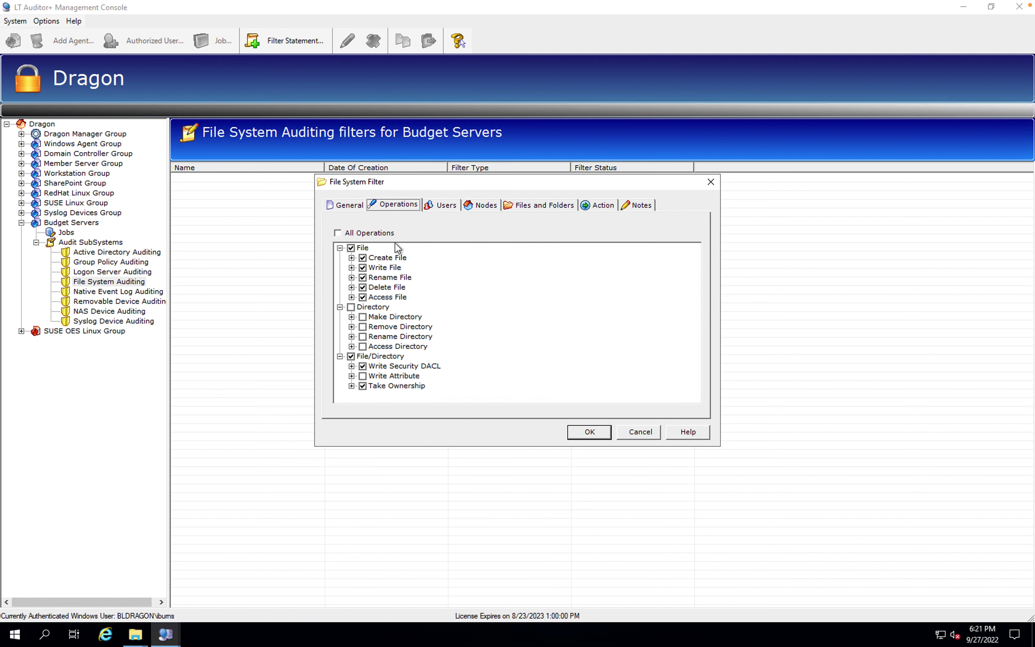
left_click(346, 205)
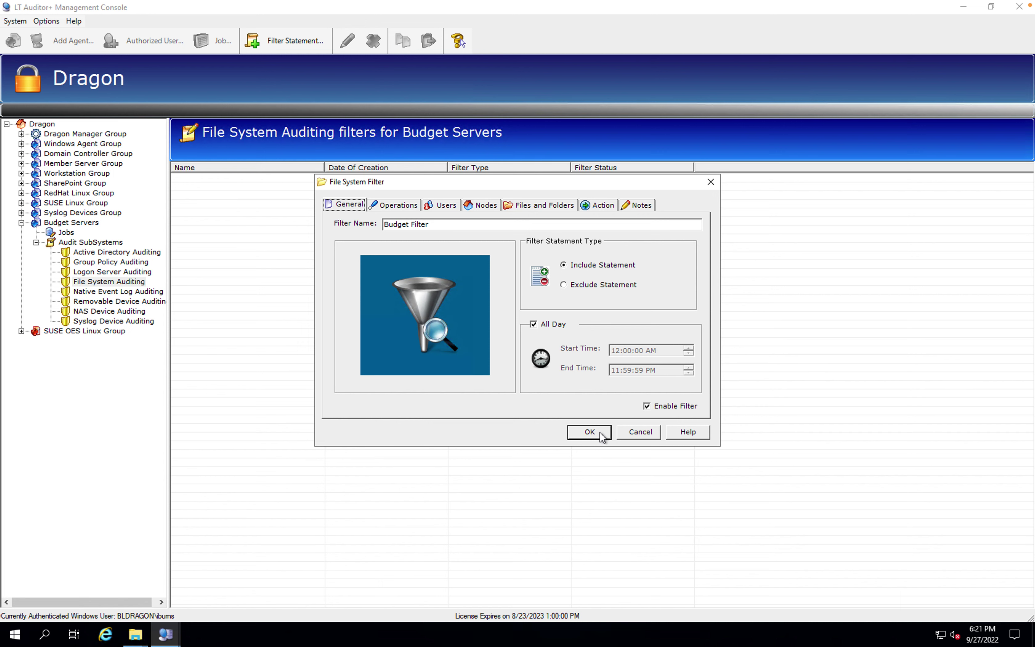
left_click(592, 432)
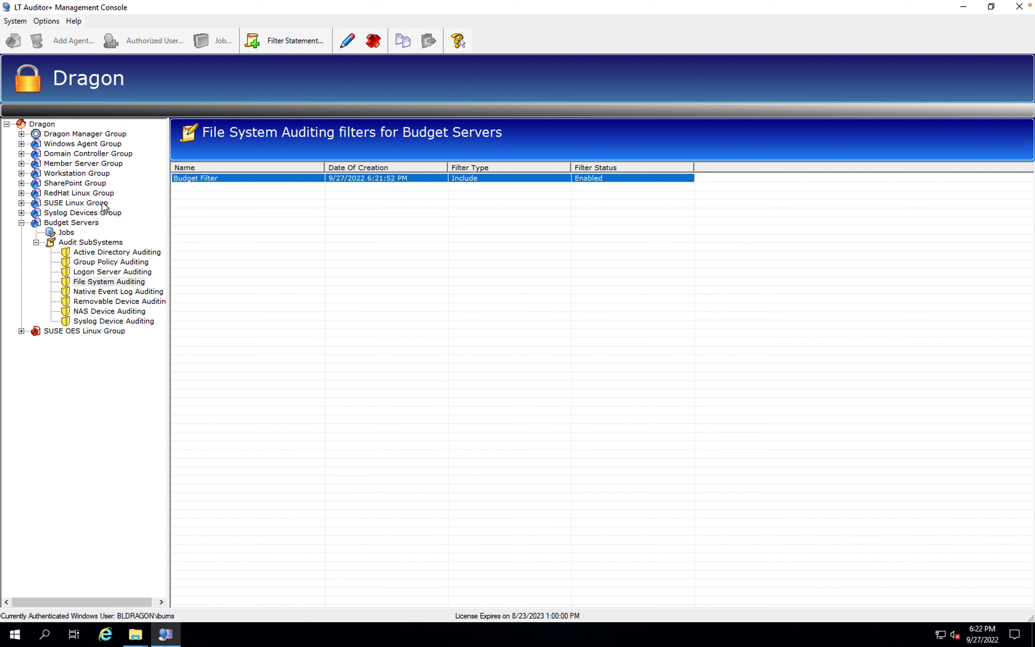
left_click(91, 224)
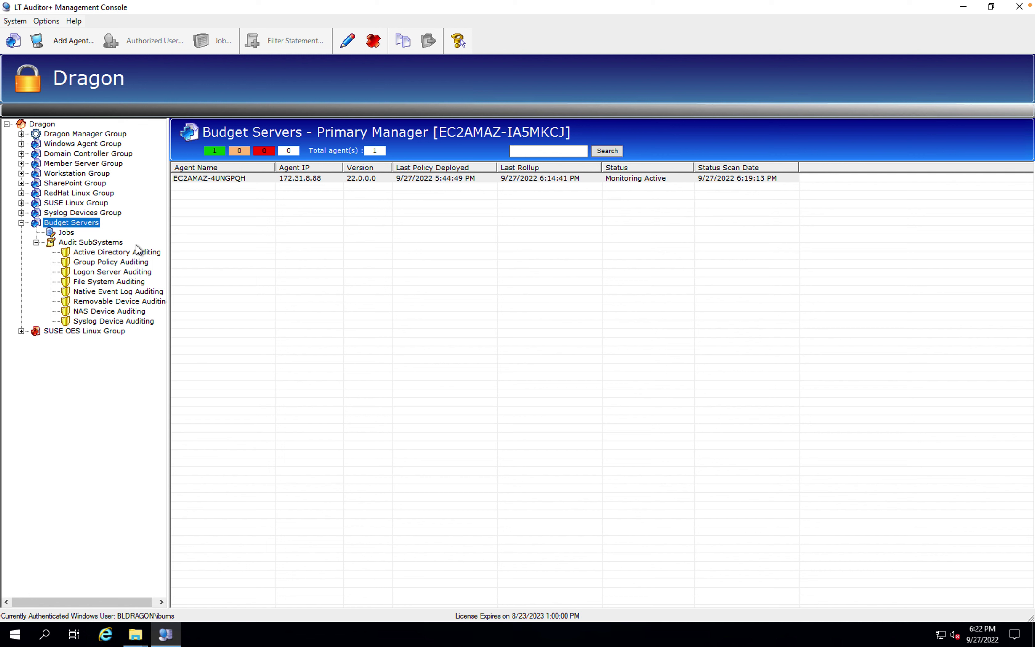
left_click(102, 213)
left_click(97, 223)
mouse_move(134, 636)
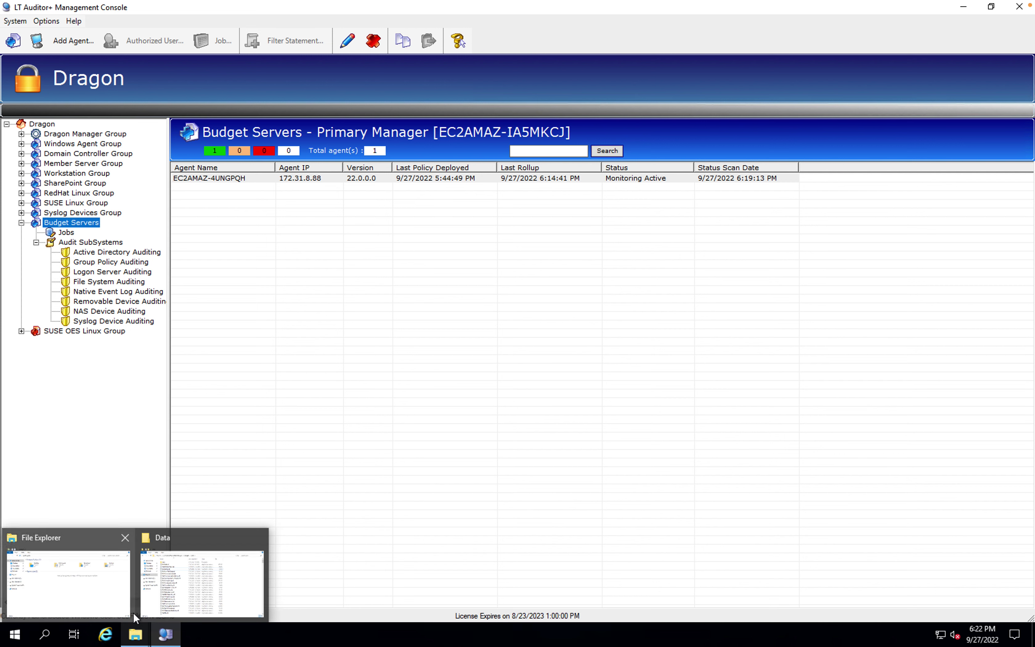
Map \\EC2AMAZ-4UNGPQH\c$ as drive W: and browse its Budget folder
left_click(124, 606)
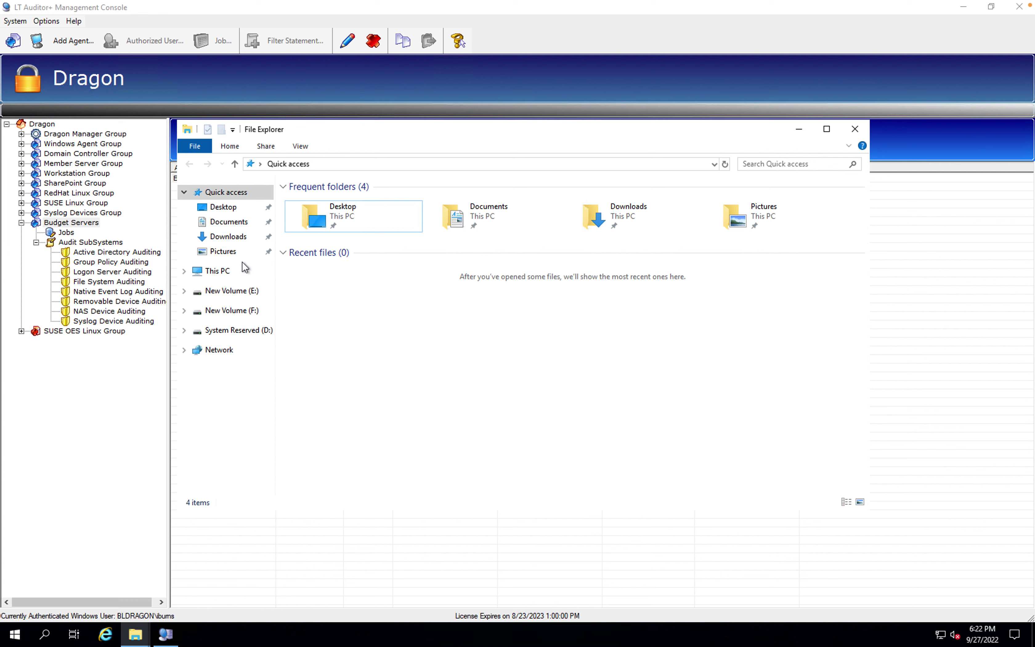
right_click(225, 271)
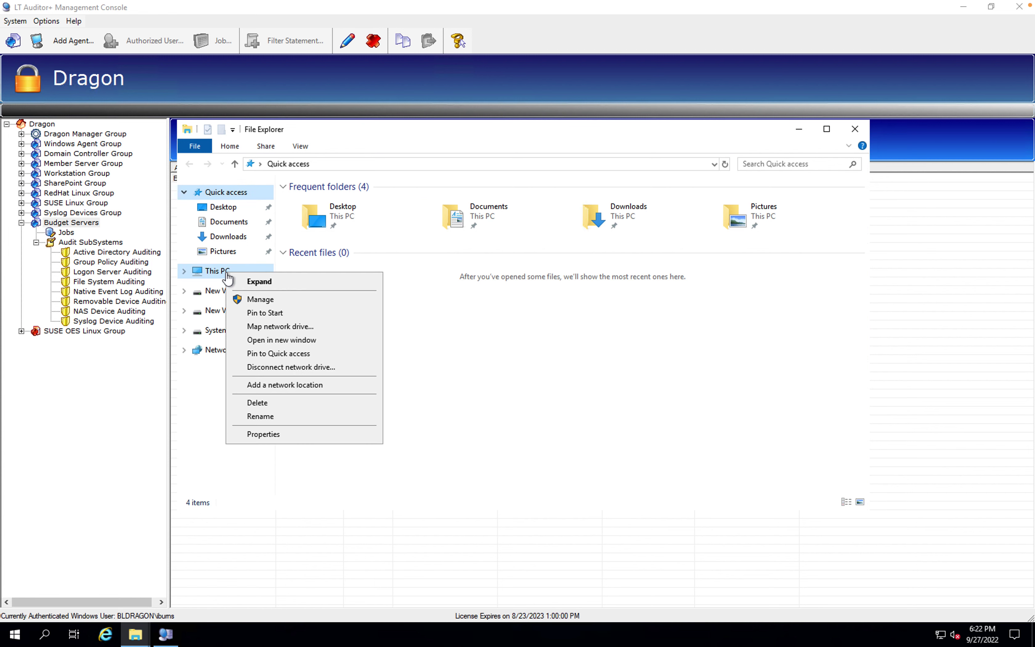
left_click(261, 326)
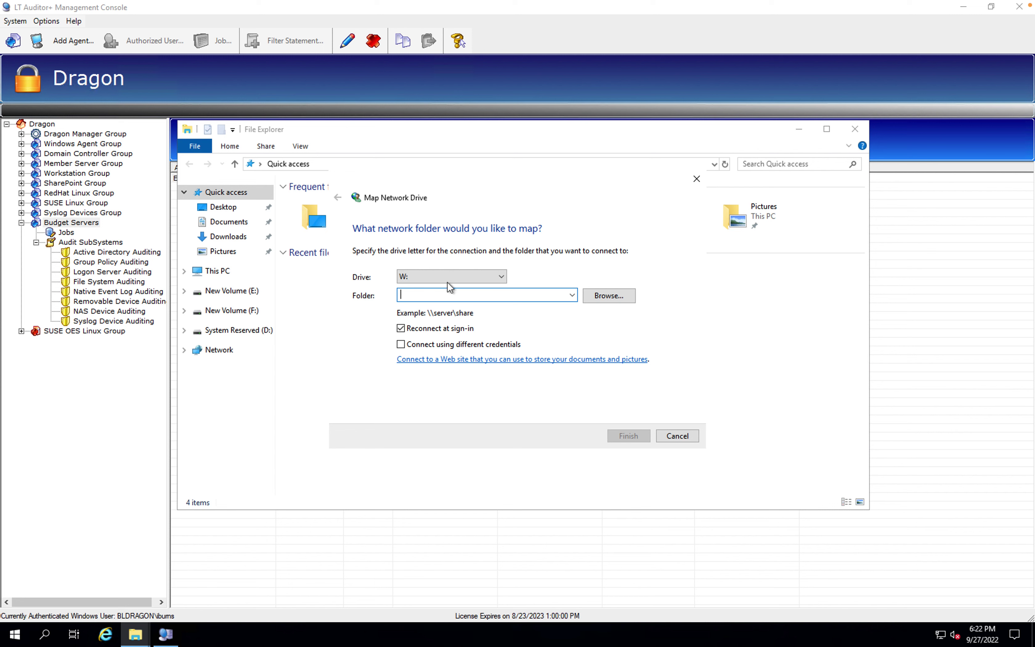
left_click(571, 295)
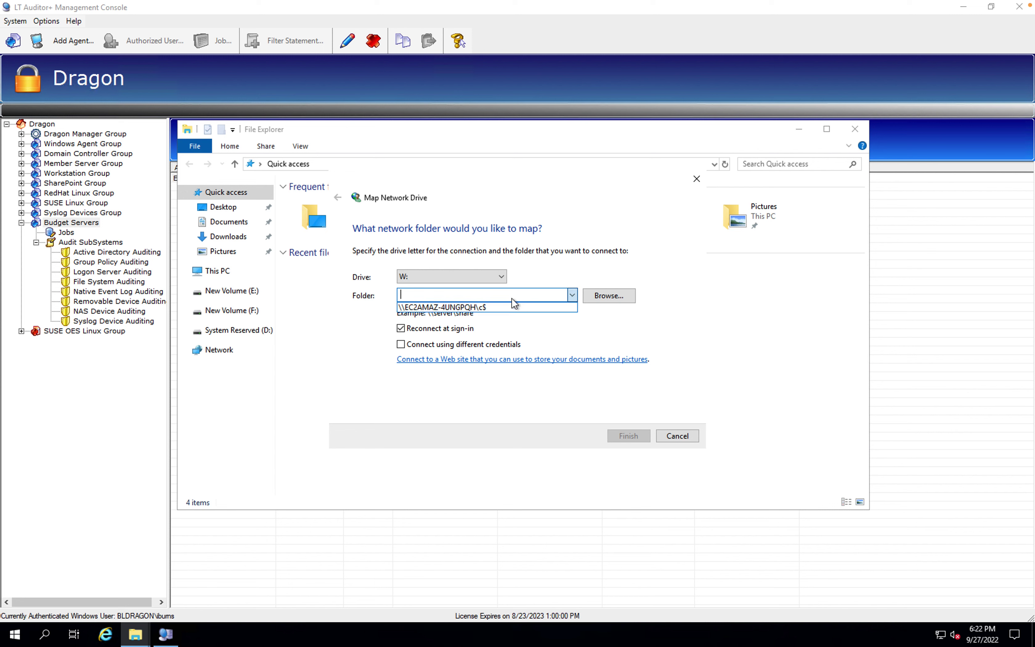
left_click(489, 307)
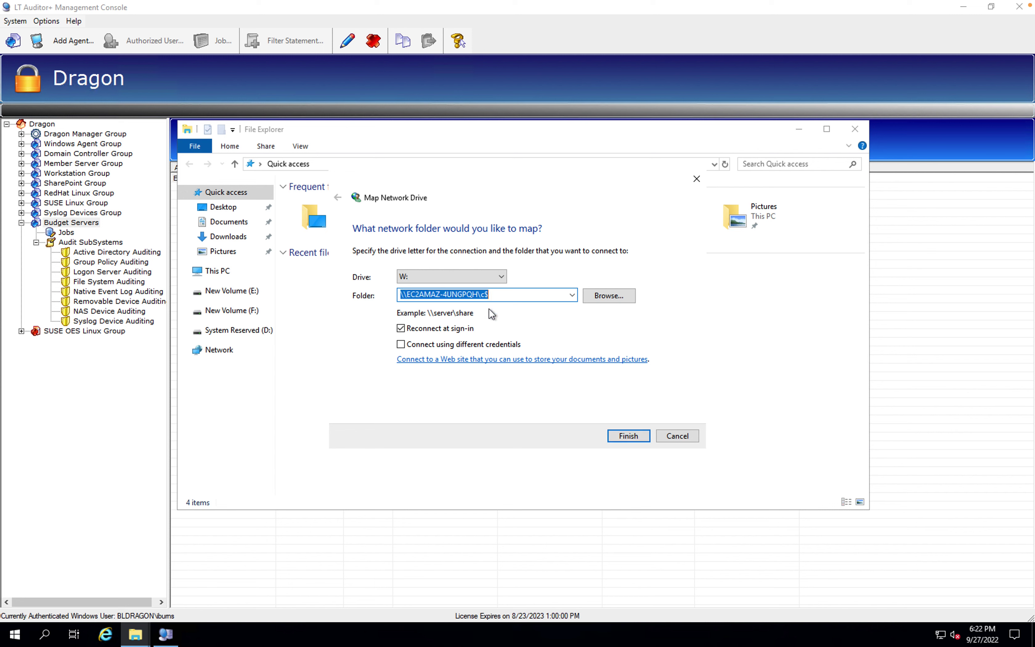
left_click(628, 435)
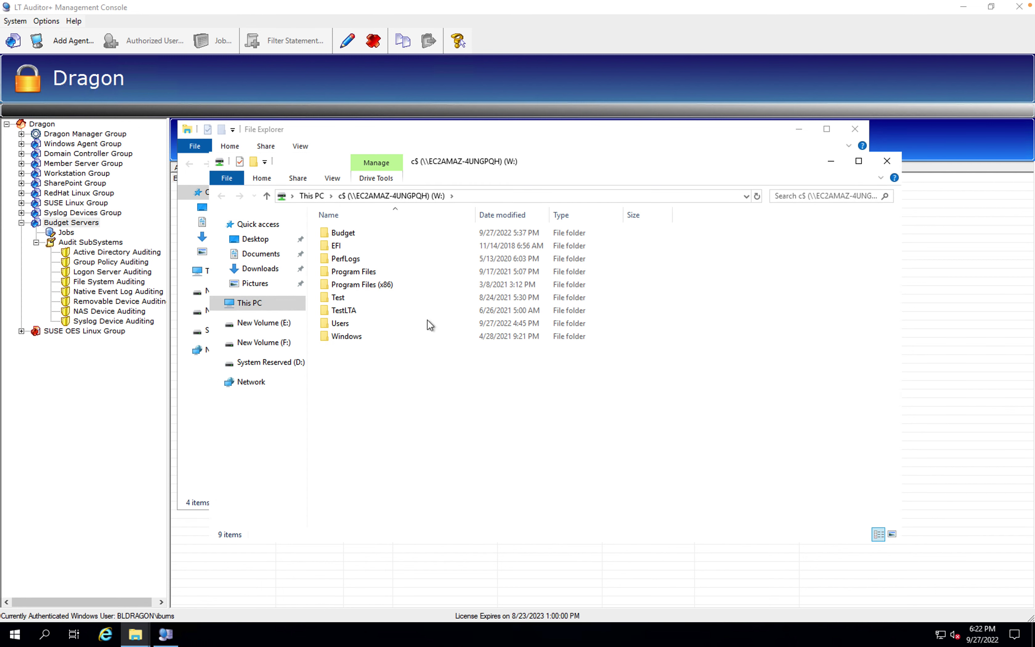
double_click(350, 233)
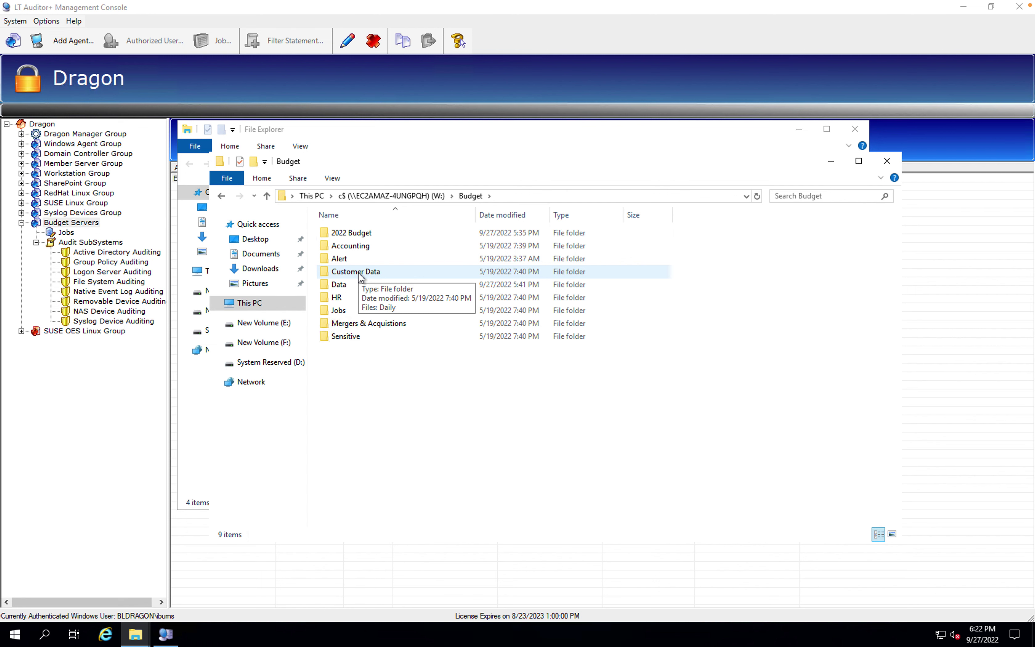
left_click(134, 354)
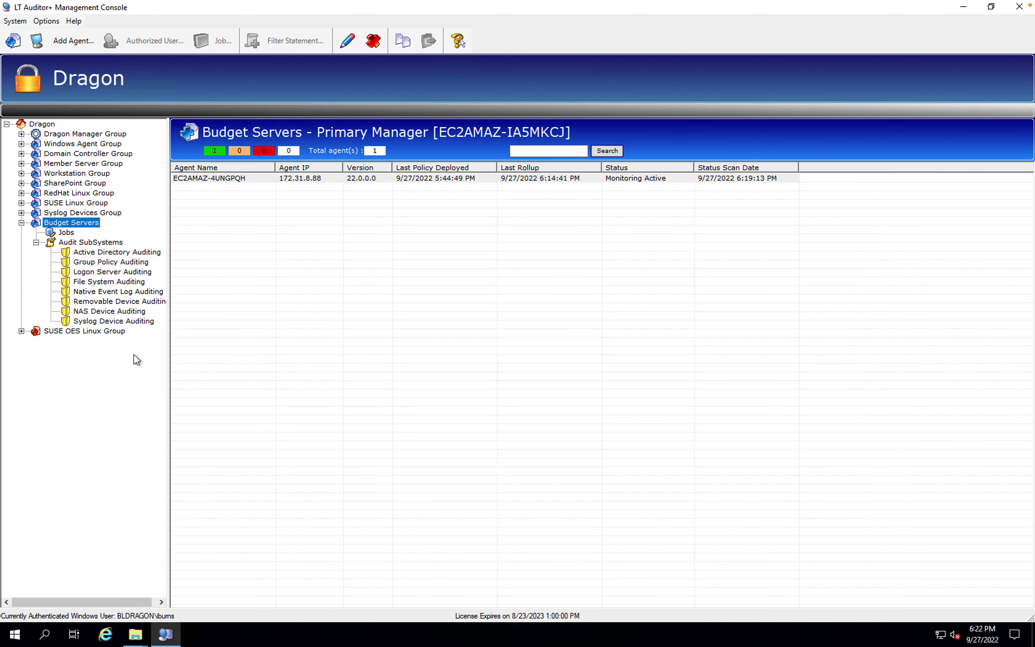
Refresh the Budget Servers agent to show last policy deployed at 9/27/2022 6:21:52 PM
left_click(113, 214)
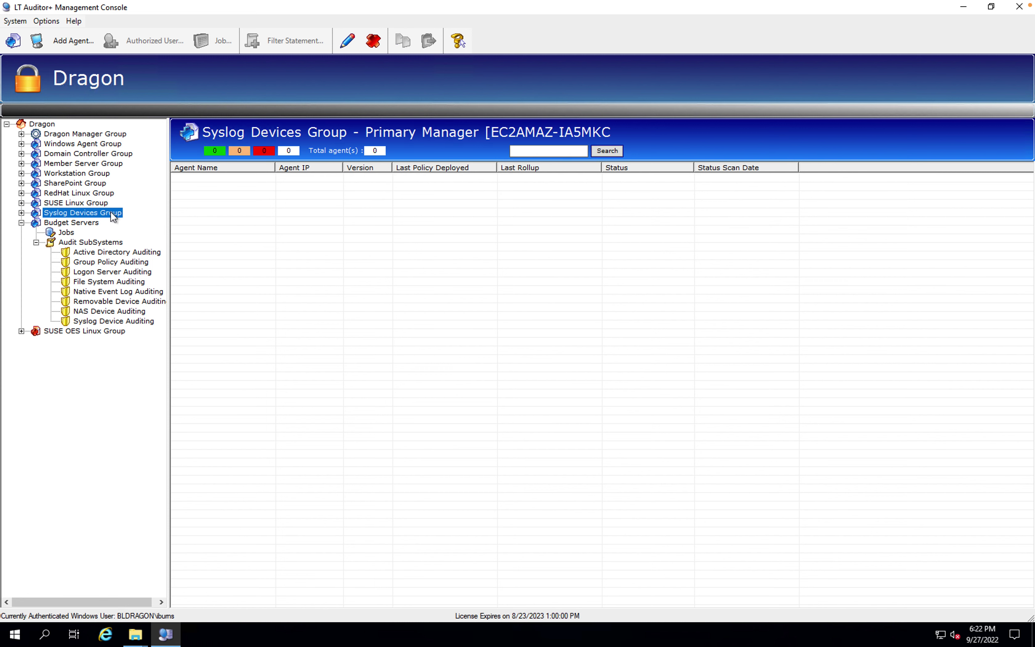
left_click(86, 228)
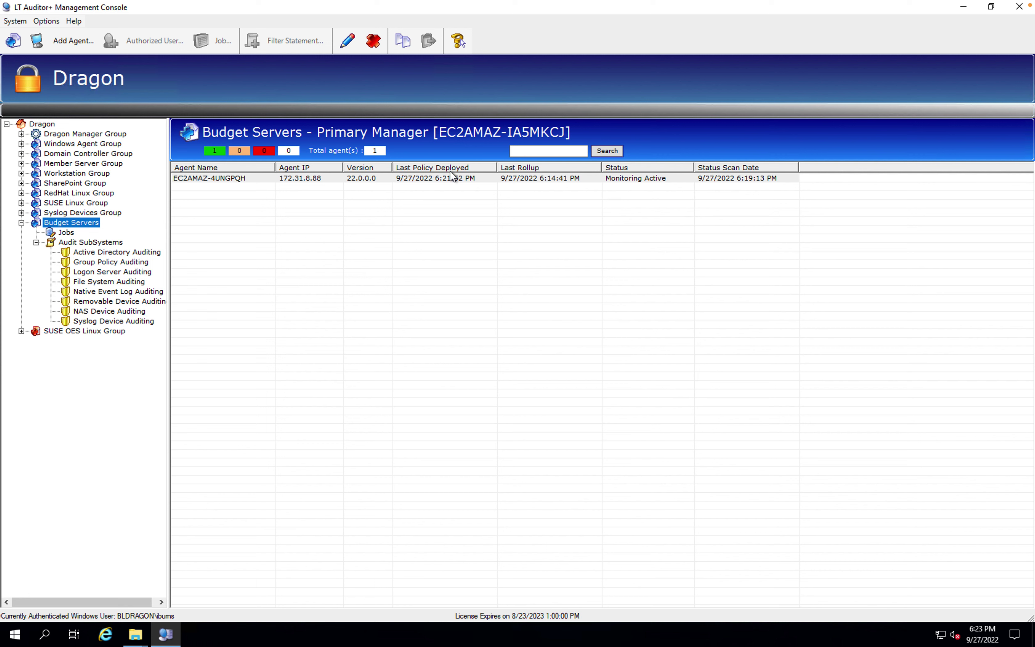
left_click(138, 635)
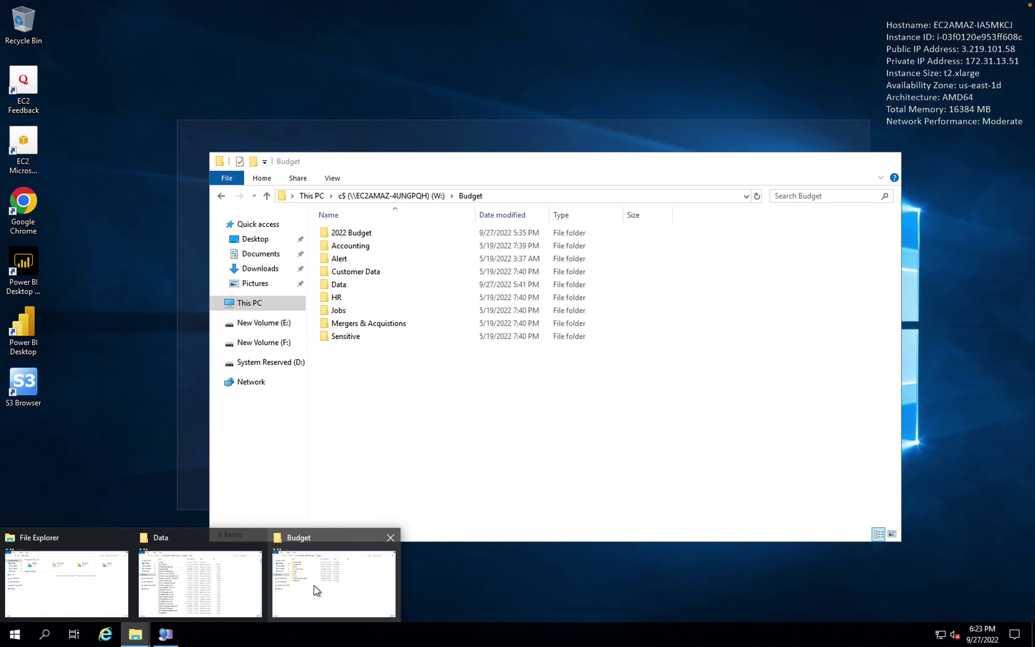
In the 2022 Budget folder, delete 2022 Budget Details.xlsx
left_click(315, 587)
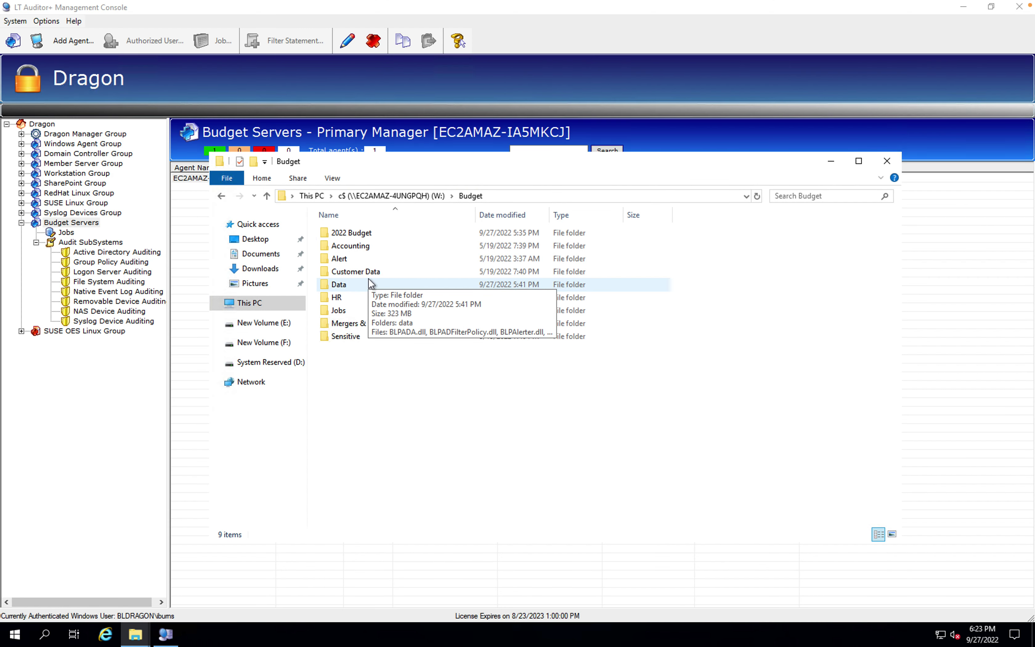
double_click(365, 237)
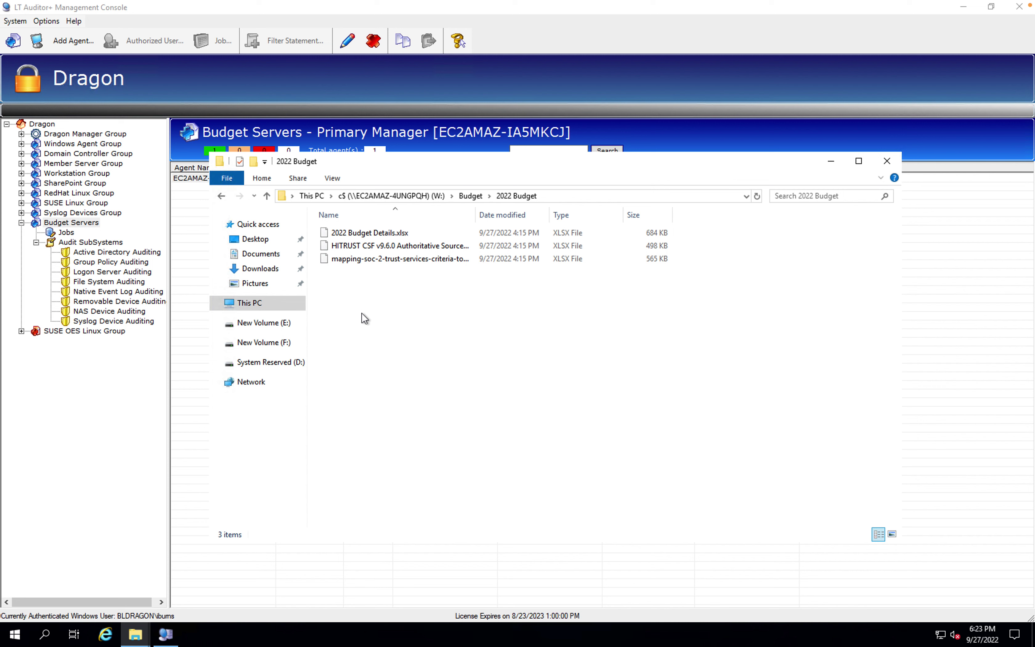
left_click(388, 235)
right_click(388, 234)
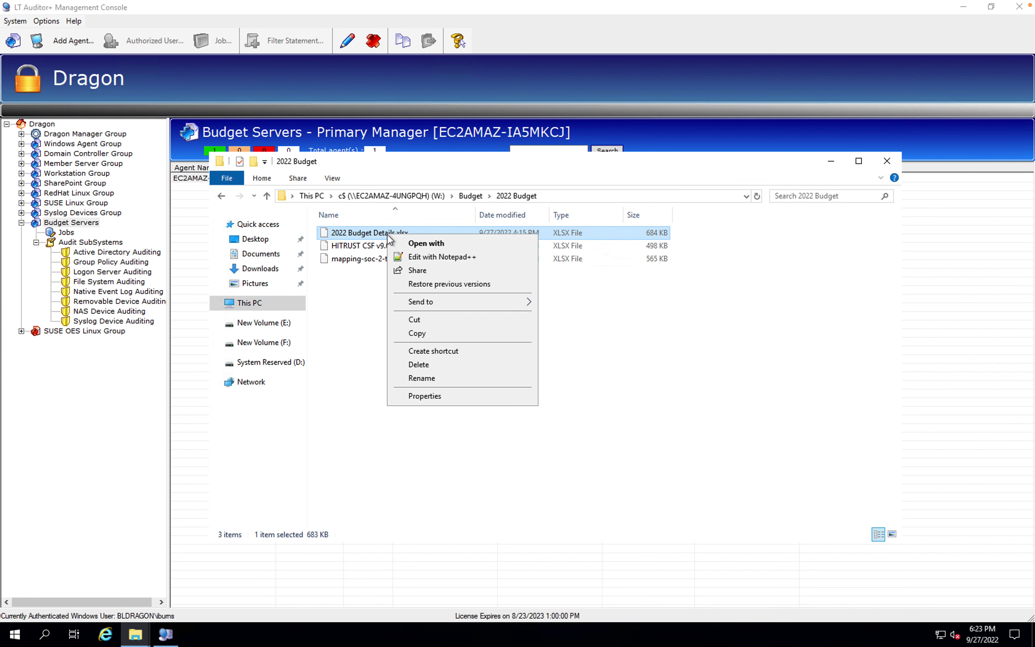
left_click(417, 366)
left_click(587, 372)
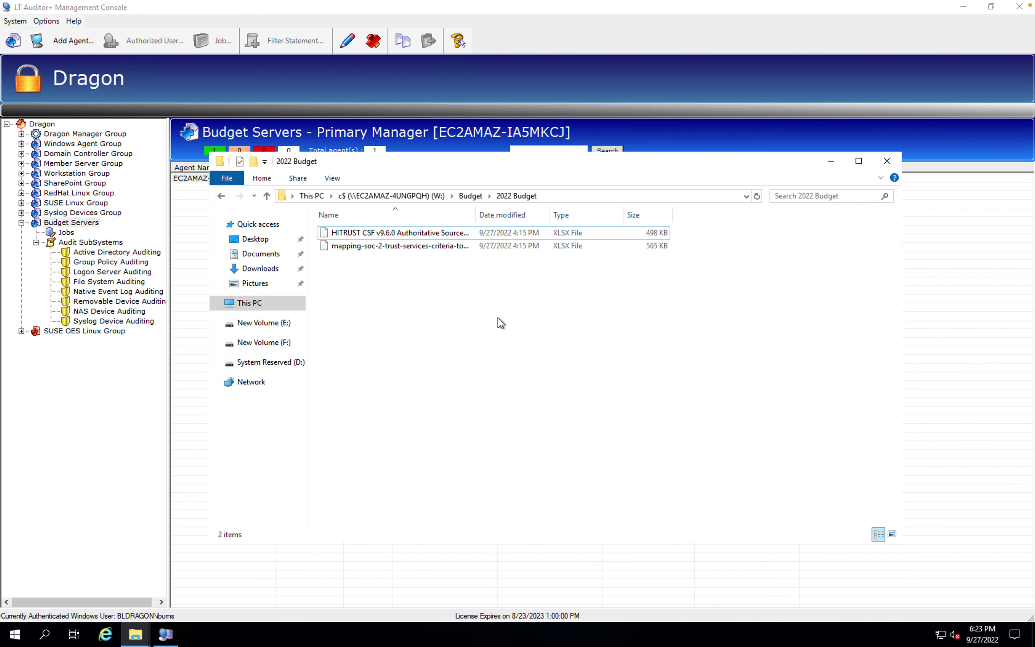
Rename the SOC 2 mapping spreadsheet's extension from xlsx to doc
right_click(380, 246)
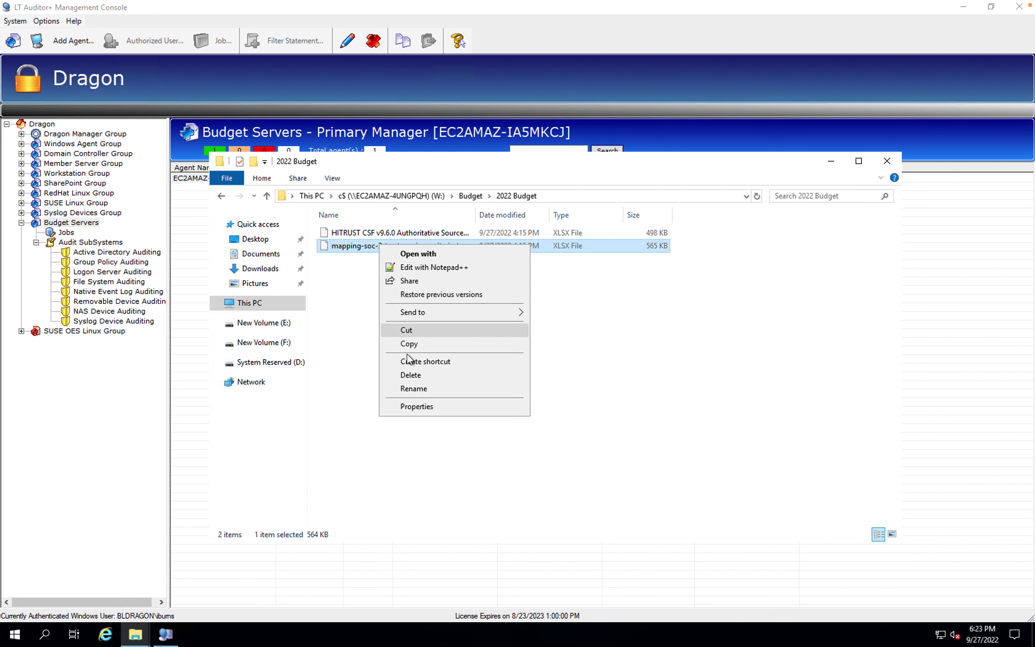
left_click(410, 388)
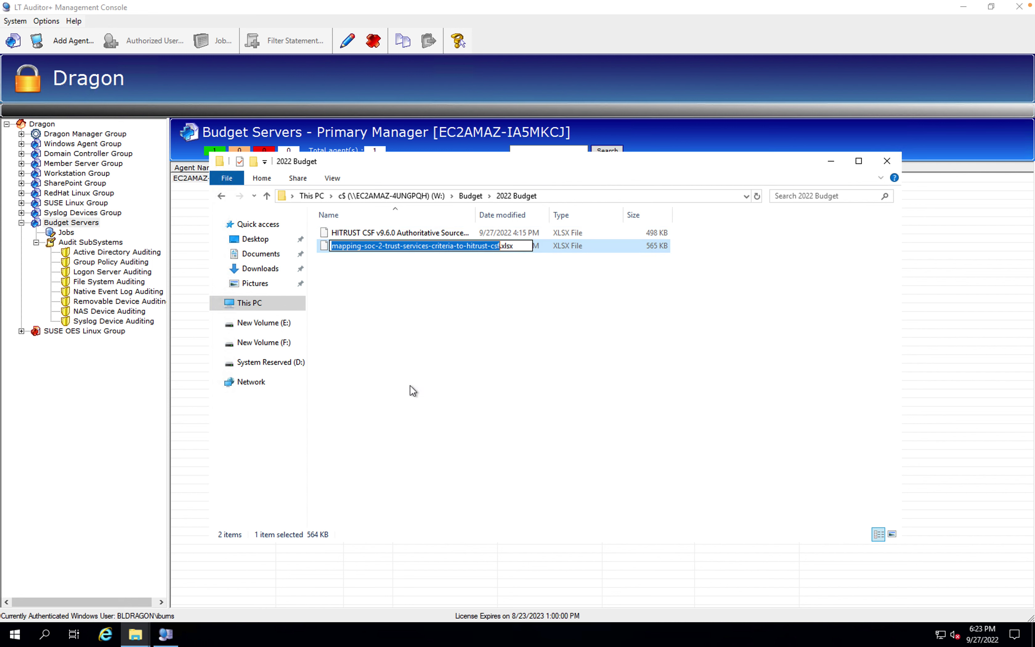
left_click(520, 250)
key("BackSpace")
key("BackSpace")
key("BackSpace")
key("BackSpace")
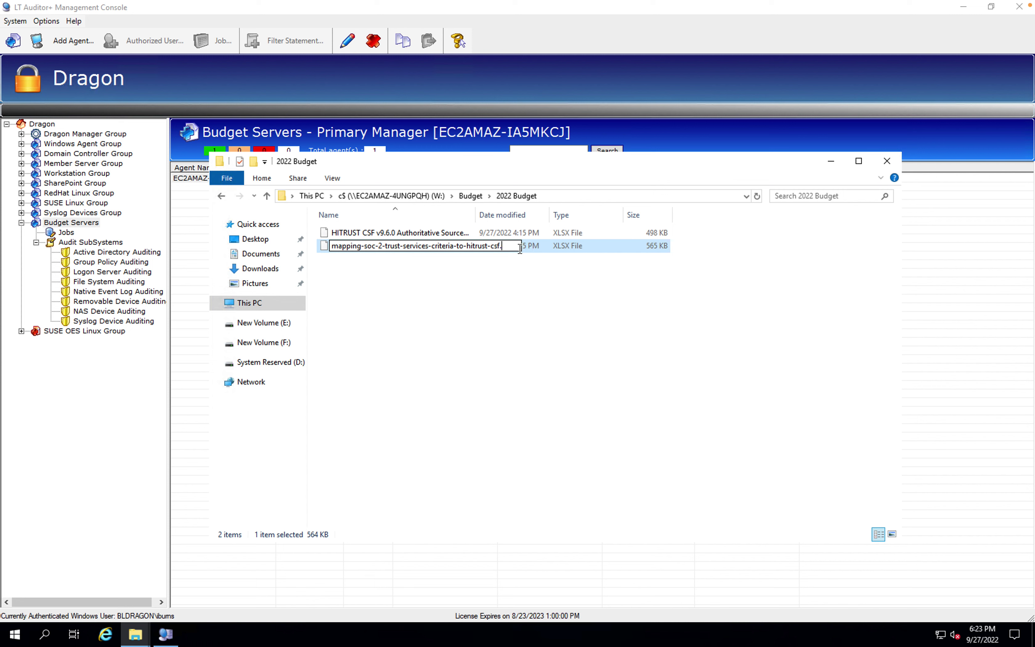
type("docx")
key("Return")
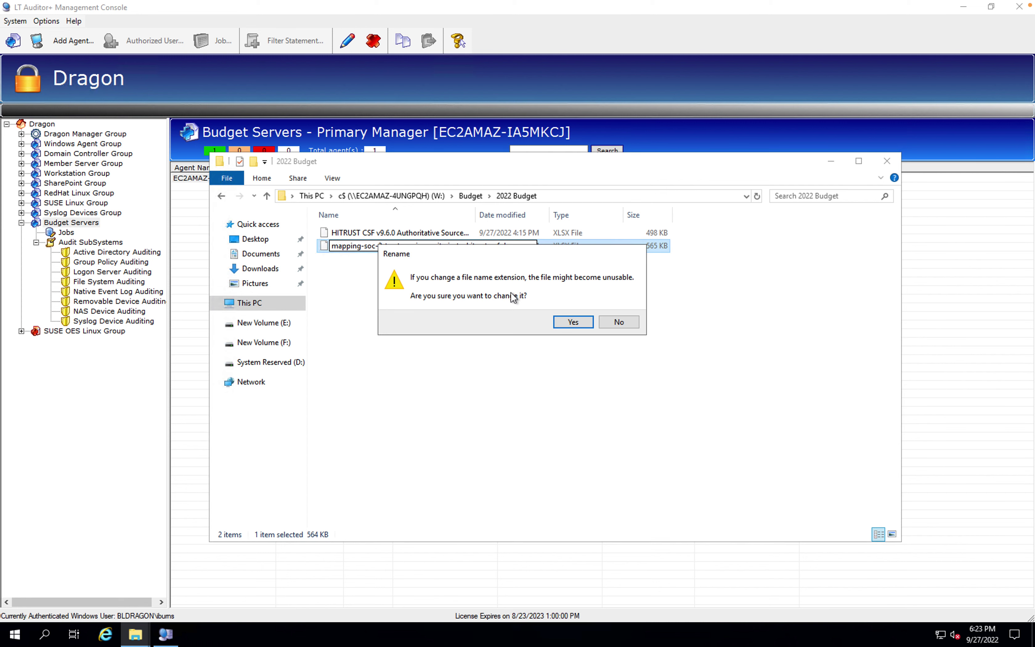
left_click(569, 322)
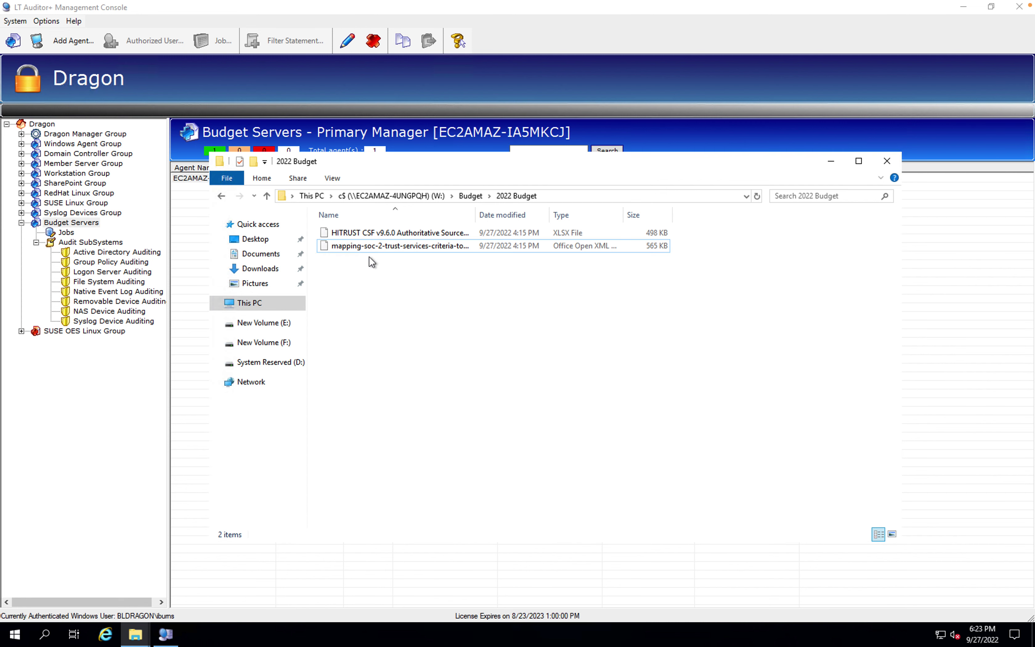
left_click(410, 248)
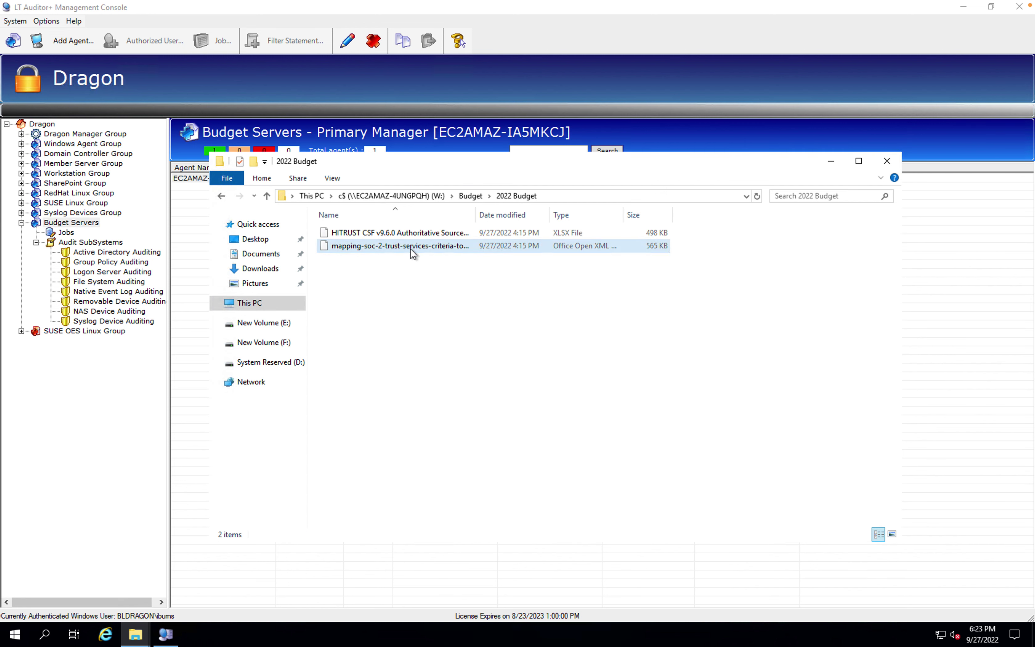
Create a New Text Document in the 2022 Budget folder
right_click(407, 273)
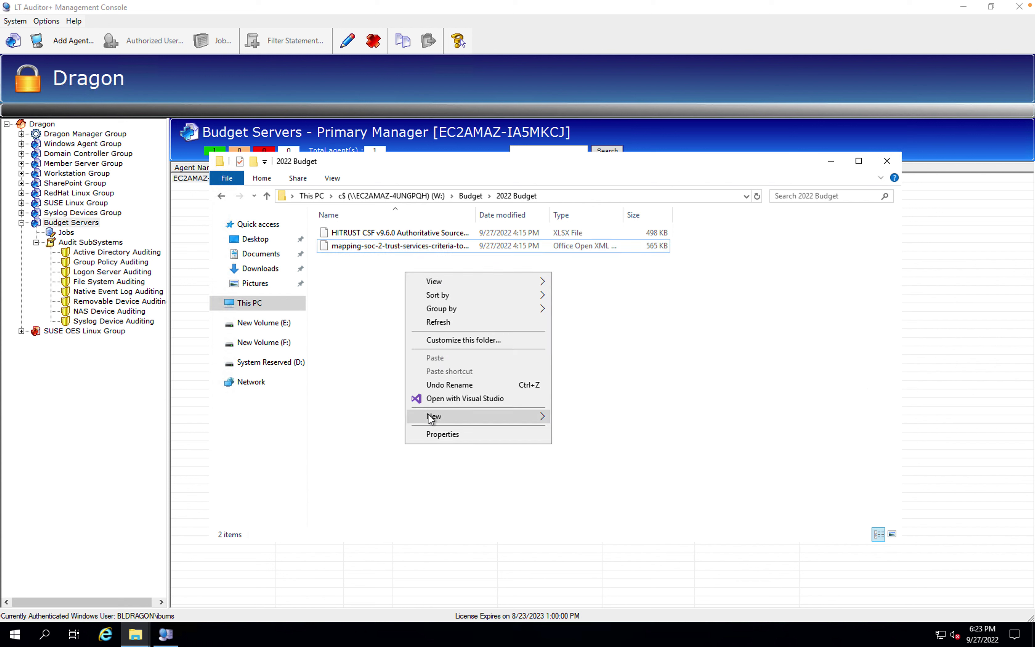
mouse_move(431, 420)
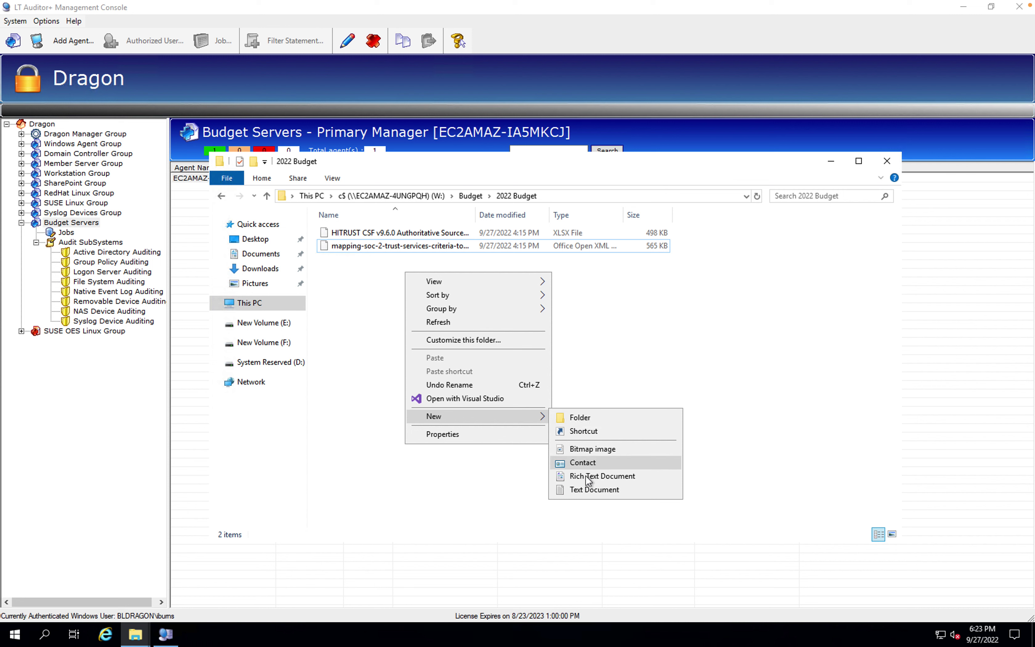
left_click(584, 491)
left_click(470, 410)
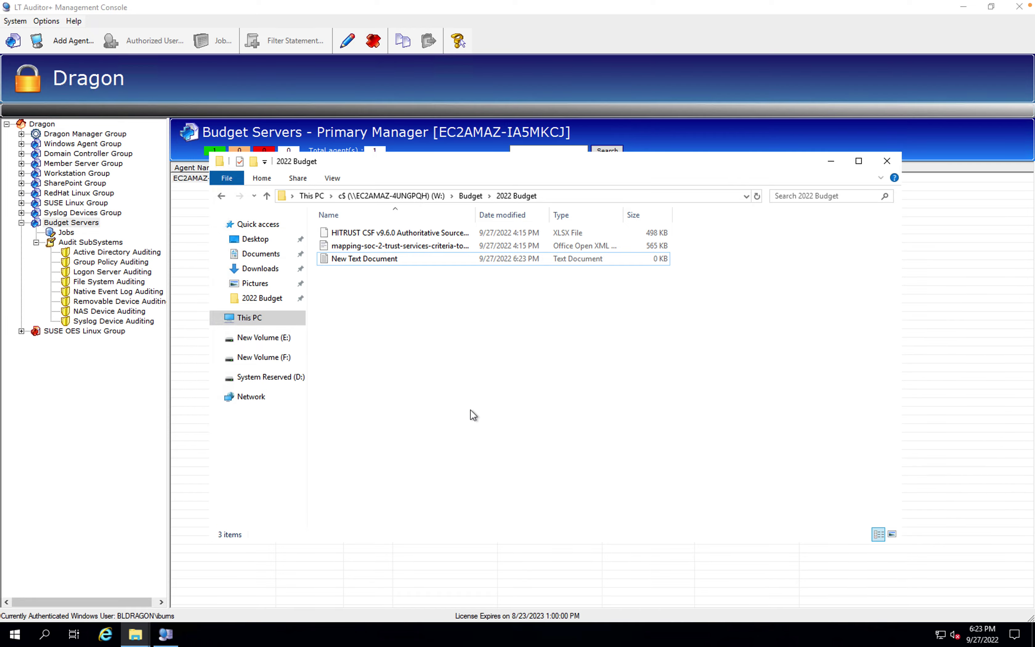
key("ctrl+Right")
key("ctrl+Right")
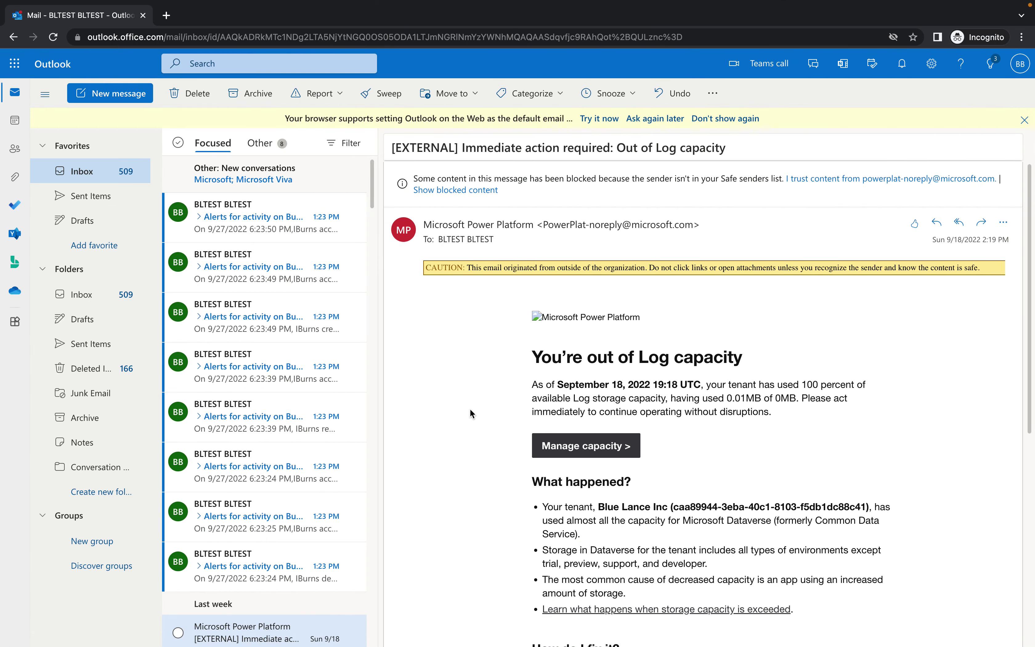
Read the Budget Folder alert e-mails for the deletion, access, rename and file-creation events
mouse_move(304, 291)
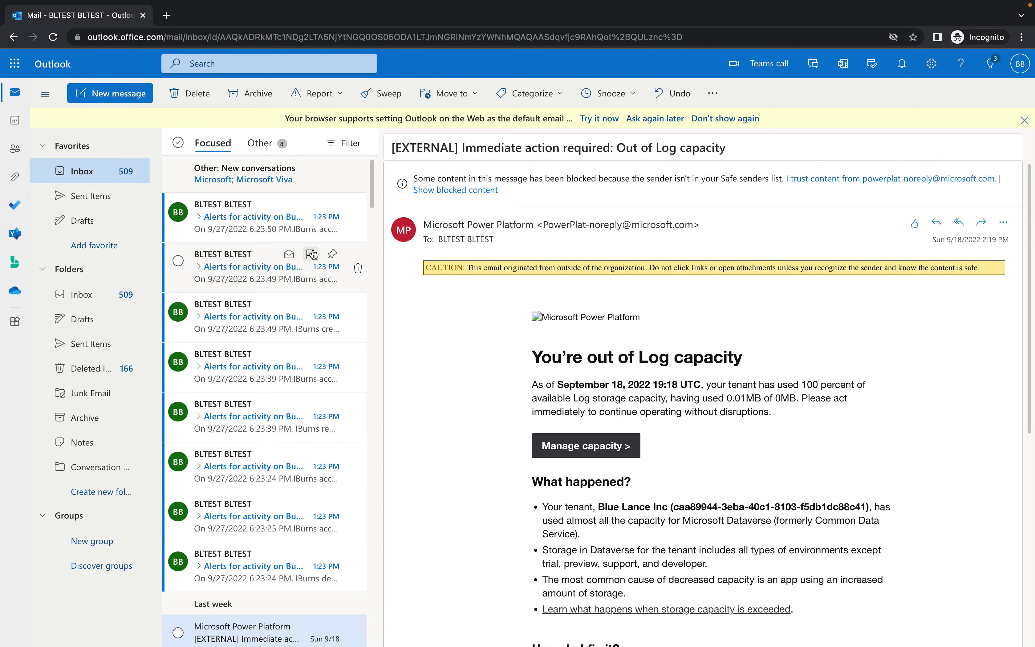
left_click(251, 224)
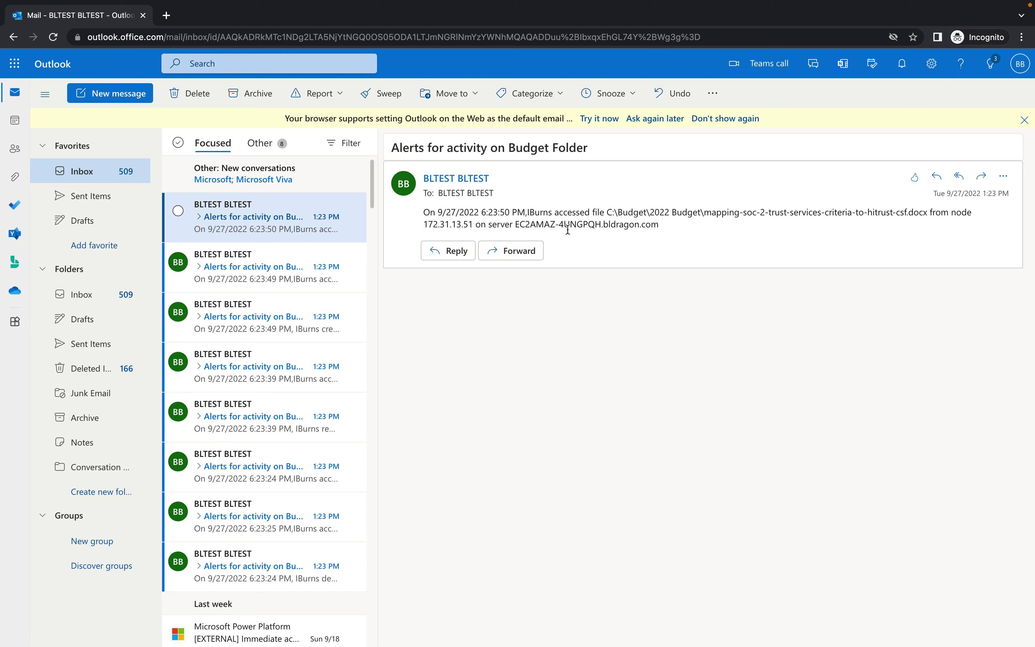
scroll(258, 477, "down", 2)
left_click(248, 495)
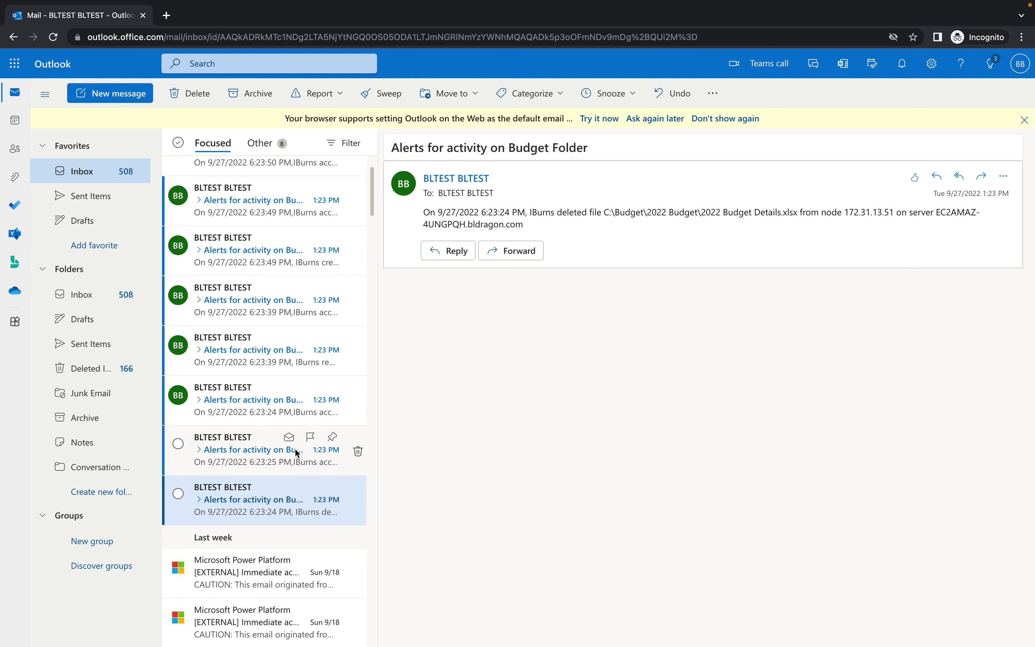
left_click(243, 449)
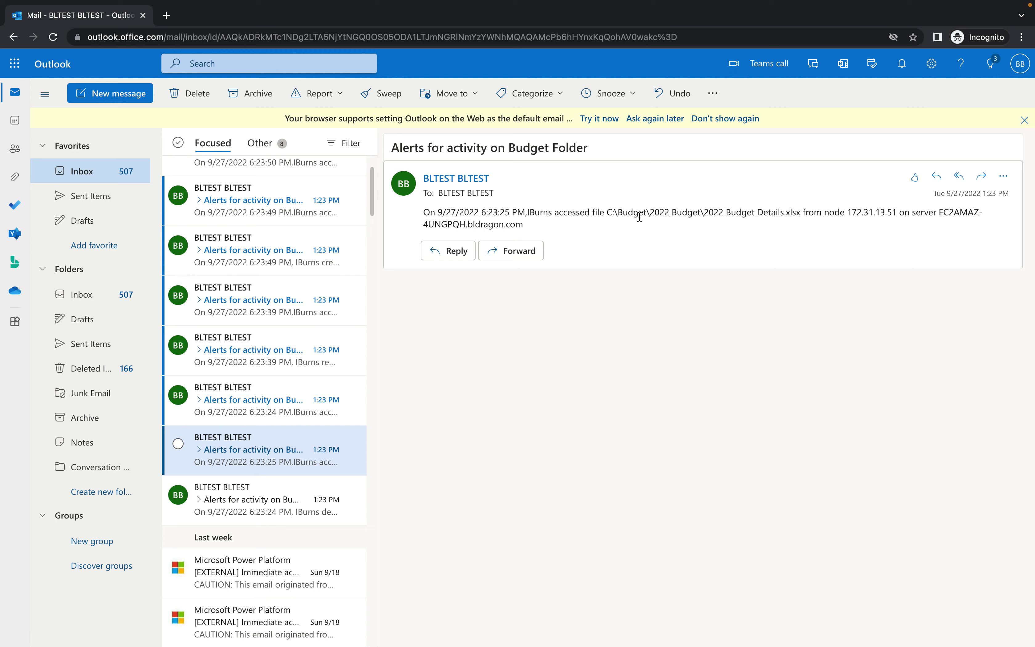
left_click(289, 388)
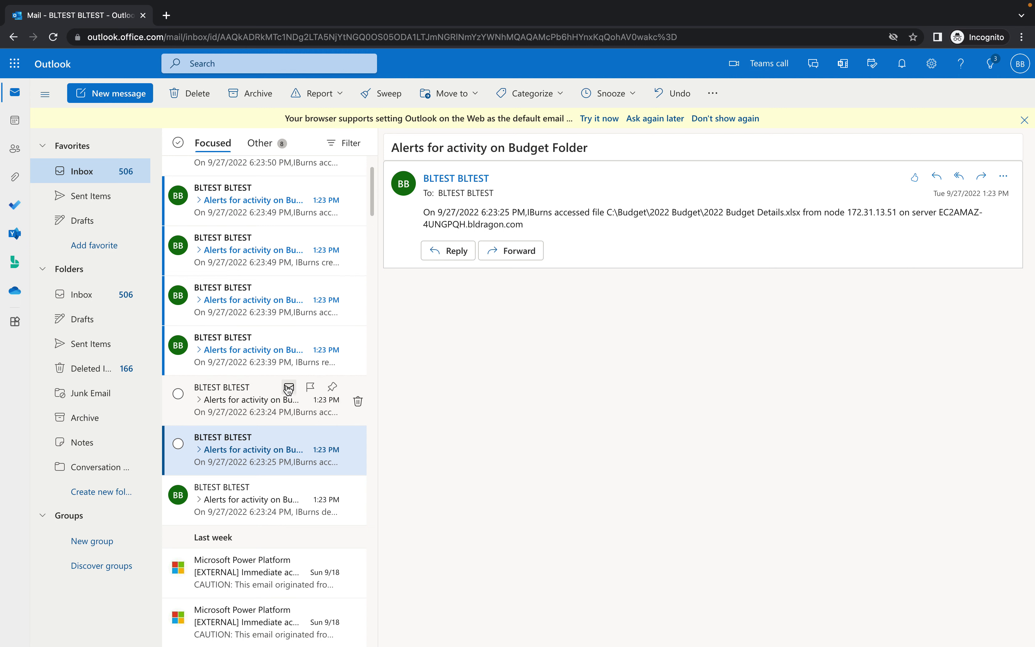
left_click(262, 355)
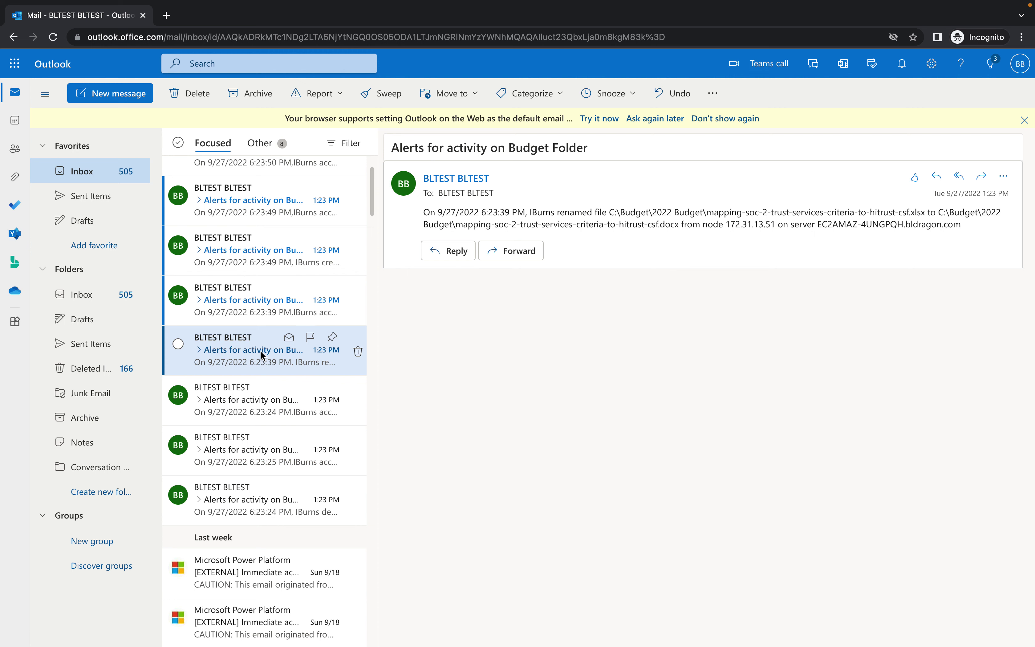
left_click(261, 298)
left_click(262, 261)
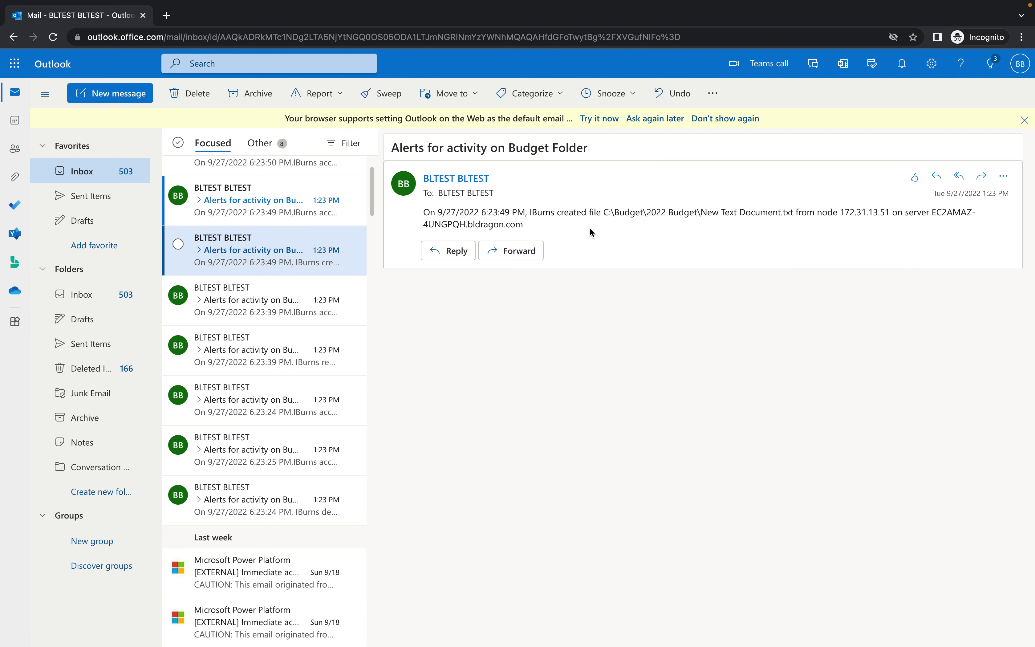
key("ctrl+Right")
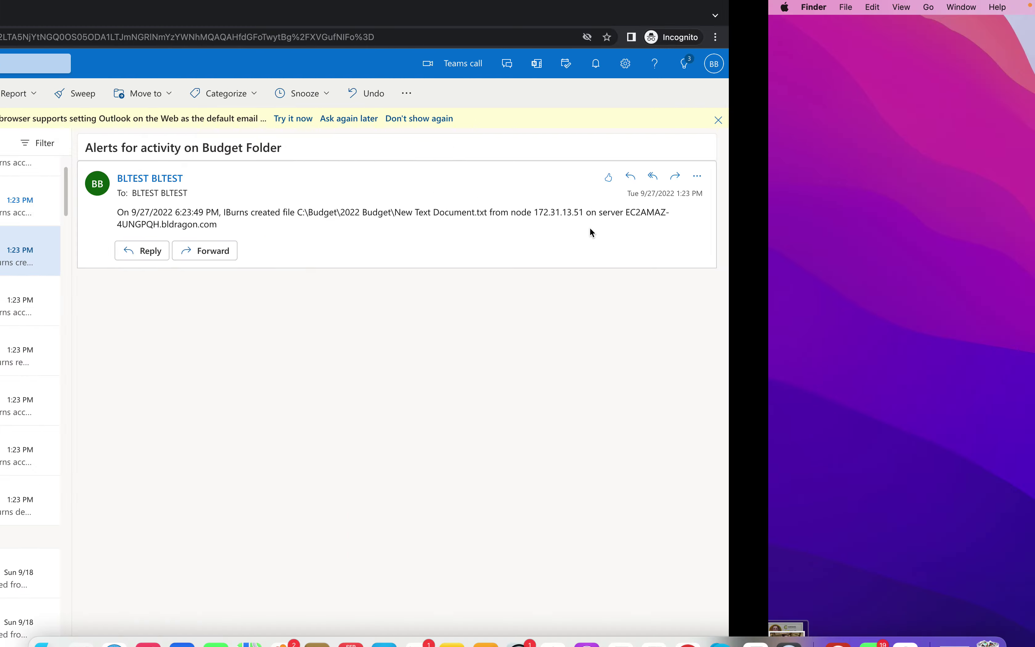
Close the 2022 Budget window and refresh Budget Servers, showing last rollup 9/27/2022 6:24:51 PM
key("ctrl+Right")
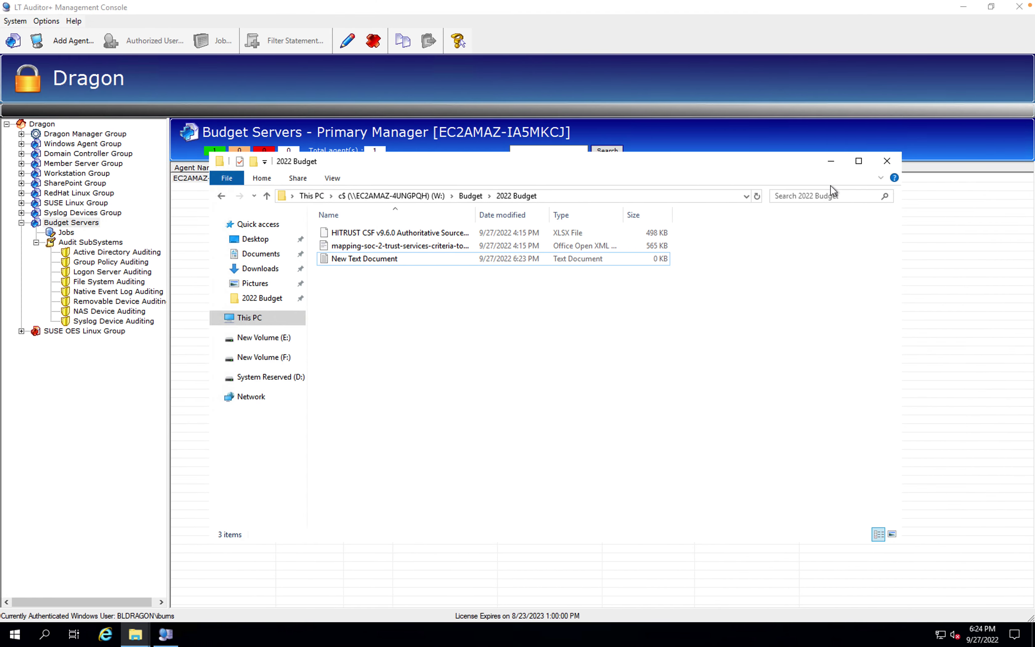
left_click(888, 162)
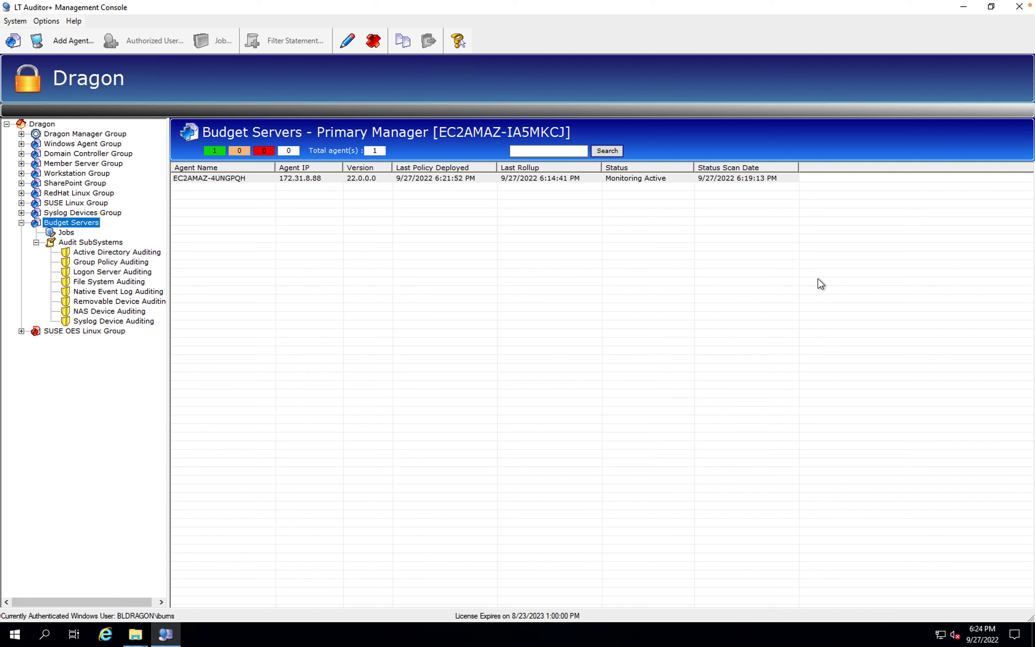
left_click(116, 203)
left_click(105, 212)
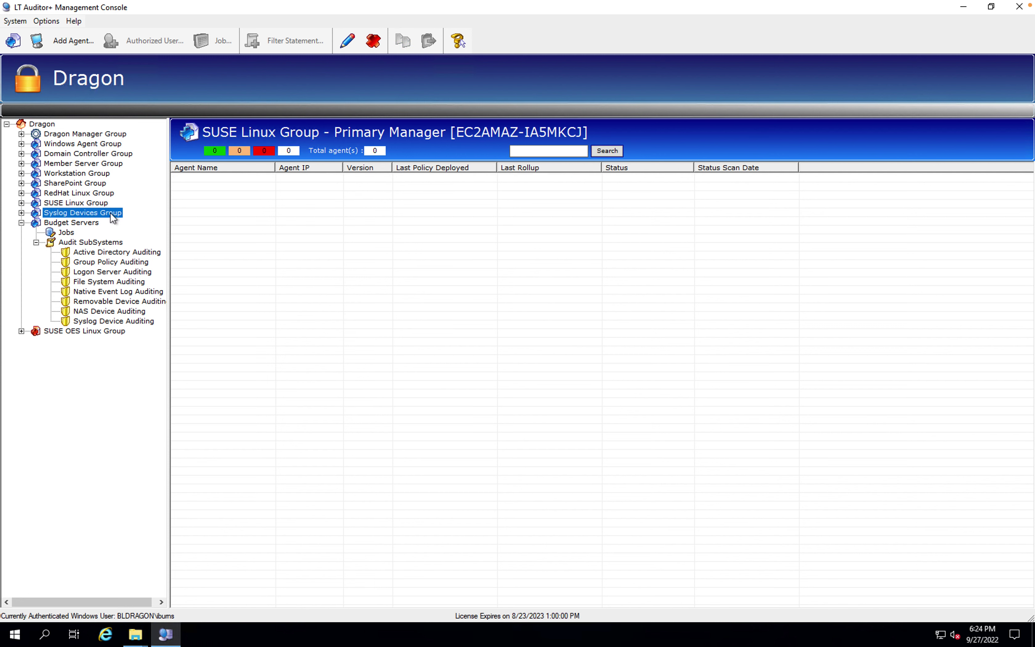
left_click(94, 225)
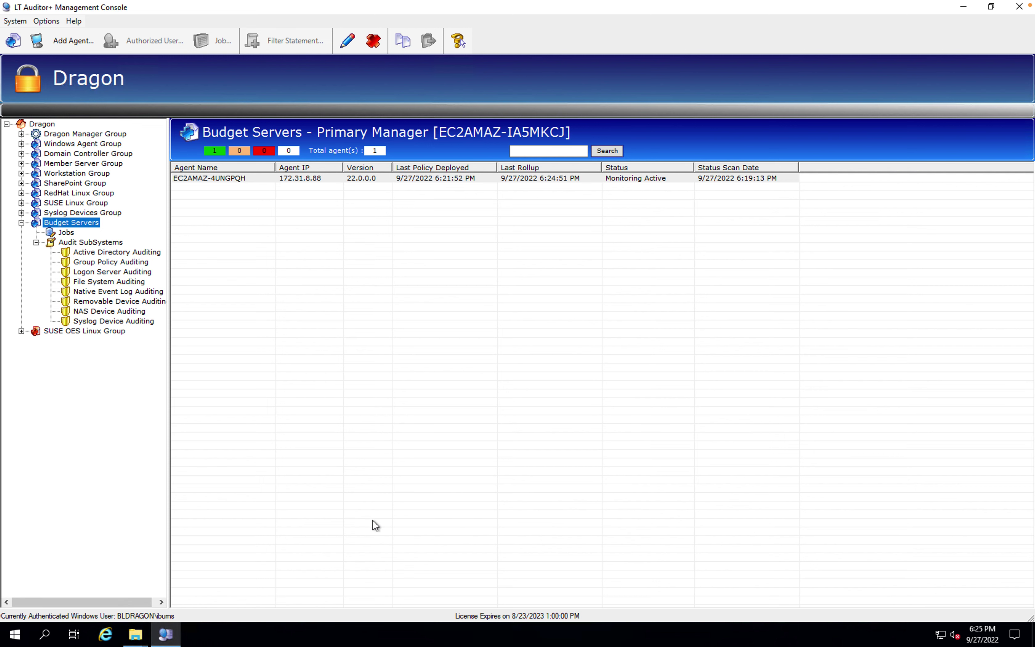
Launch the Bluelance Reporting Console as administrator and connect to LTAProductionDB
left_click(15, 637)
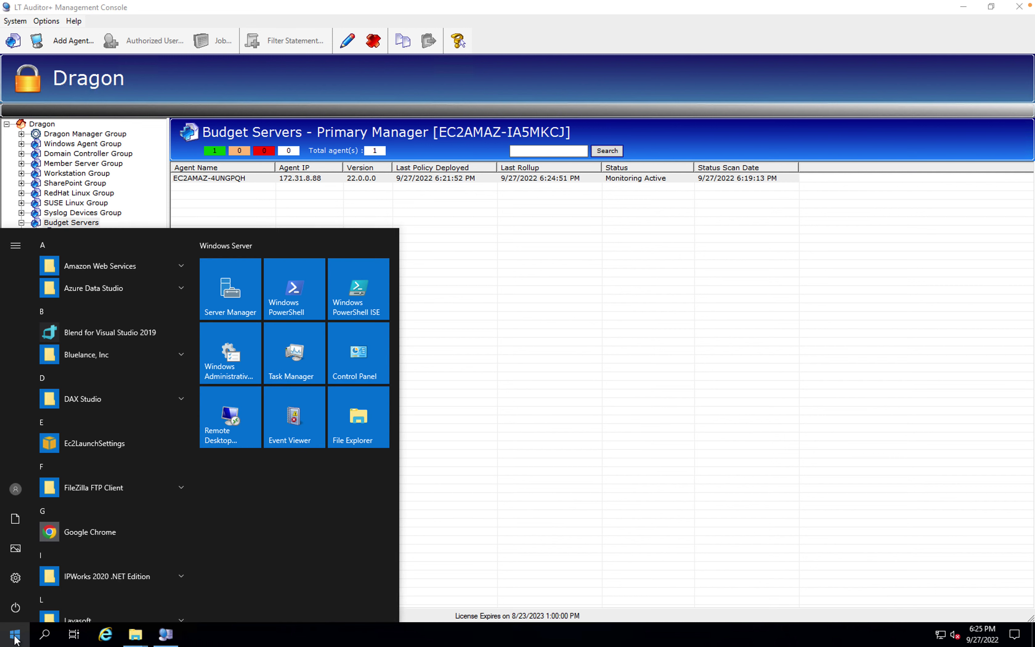
left_click(102, 354)
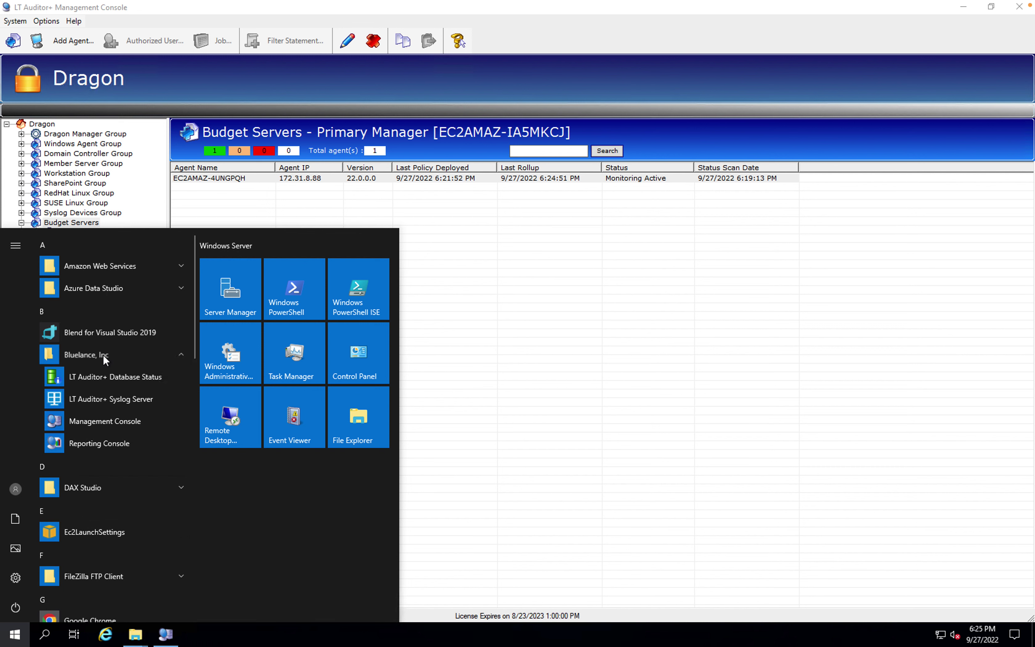
right_click(92, 440)
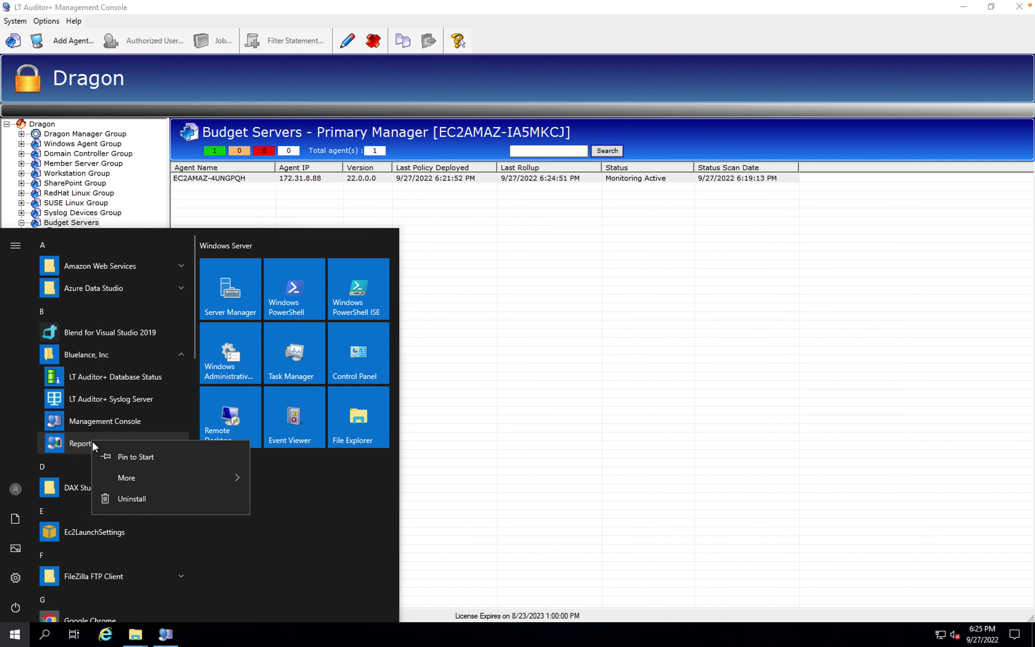
mouse_move(134, 484)
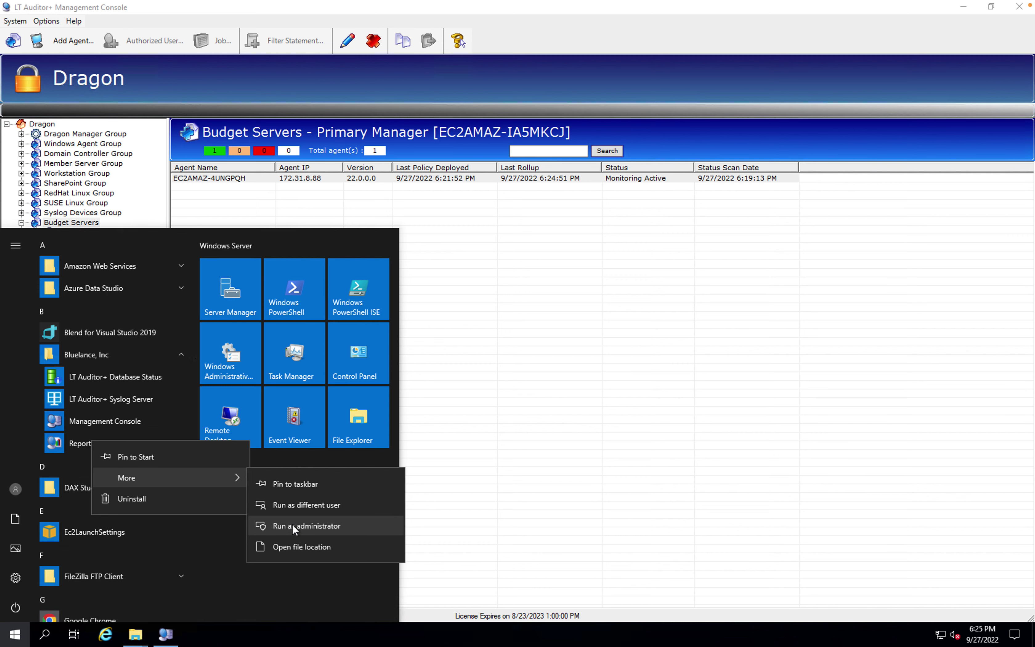
left_click(292, 526)
left_click(484, 405)
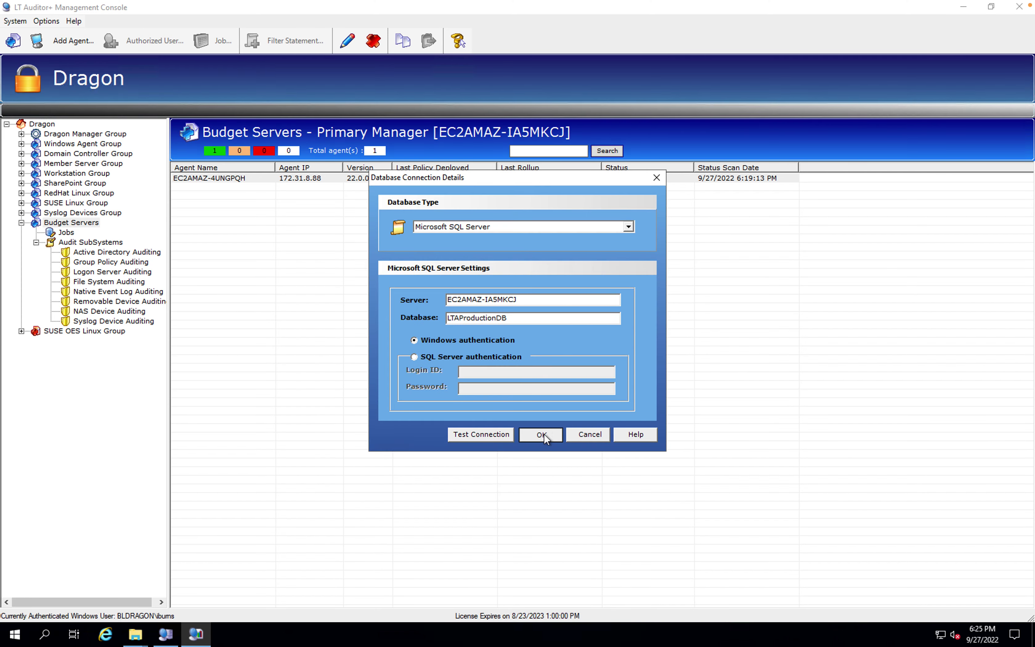
left_click(541, 435)
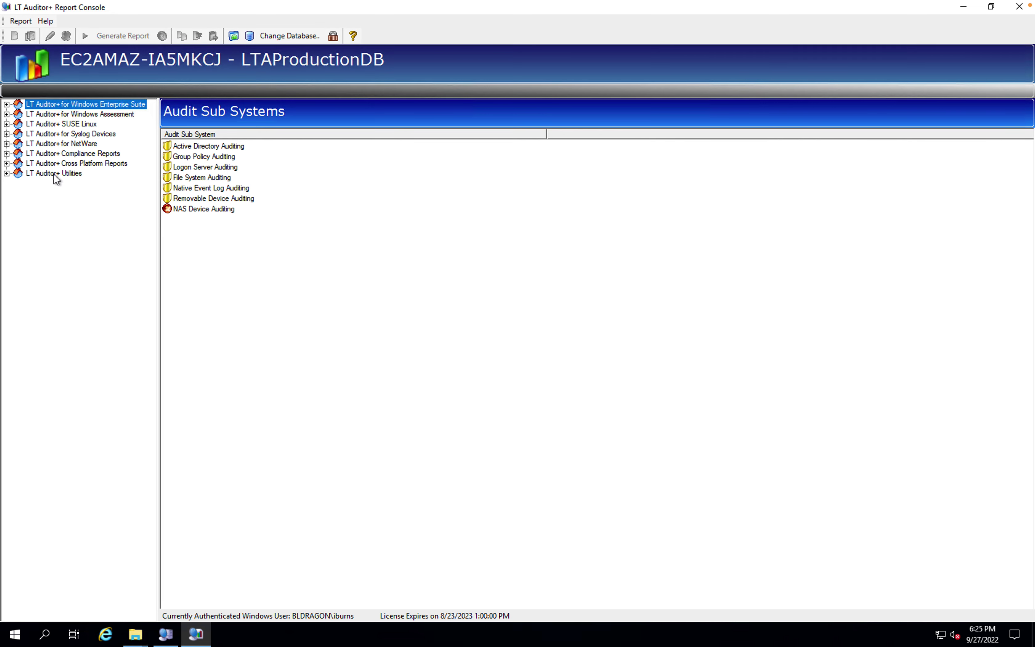
Open the Files Deleted Report under File System Auditing > General > File Activity Reports
left_click(7, 104)
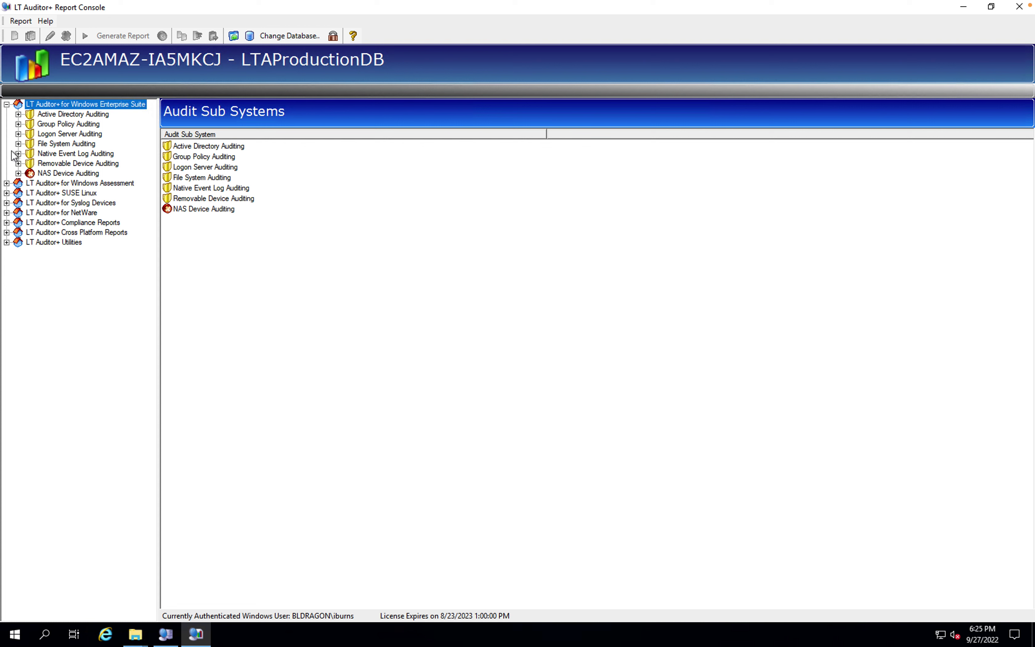
left_click(18, 144)
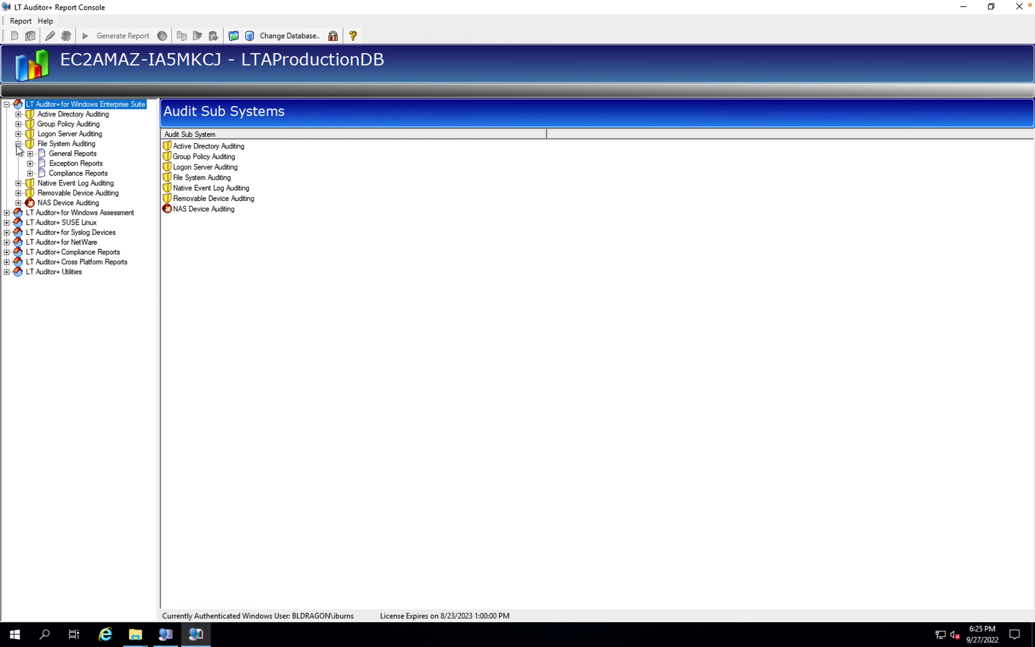
left_click(30, 154)
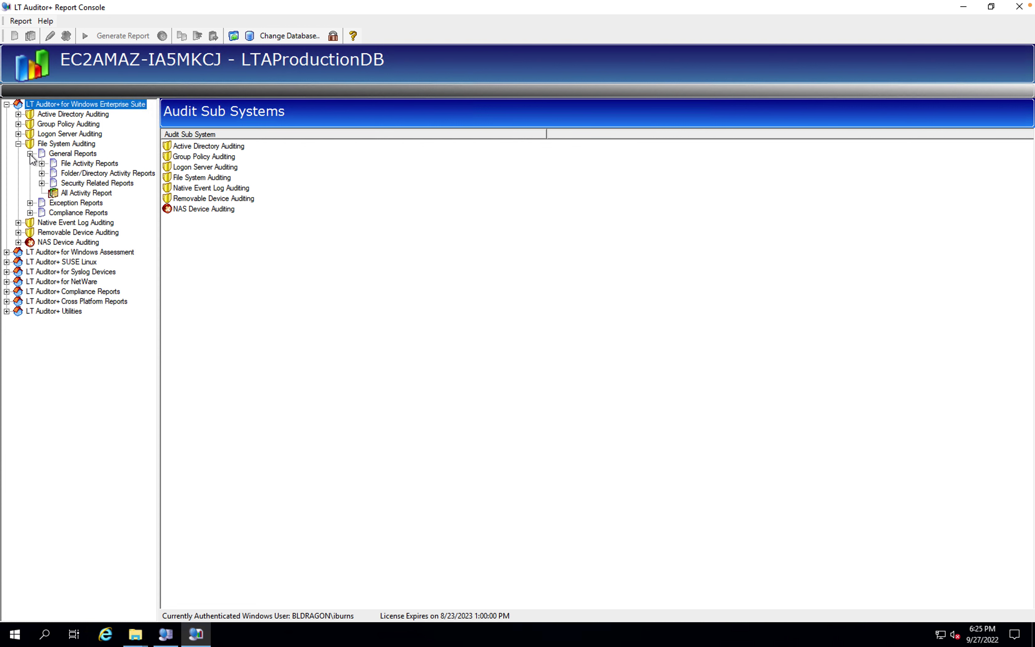
left_click(42, 183)
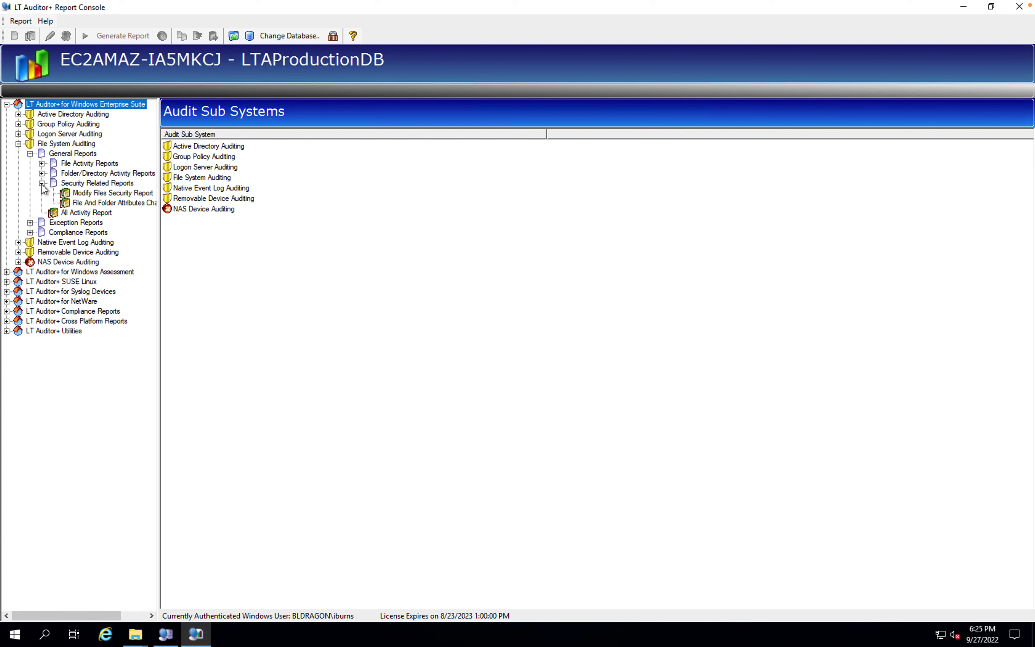
left_click(41, 164)
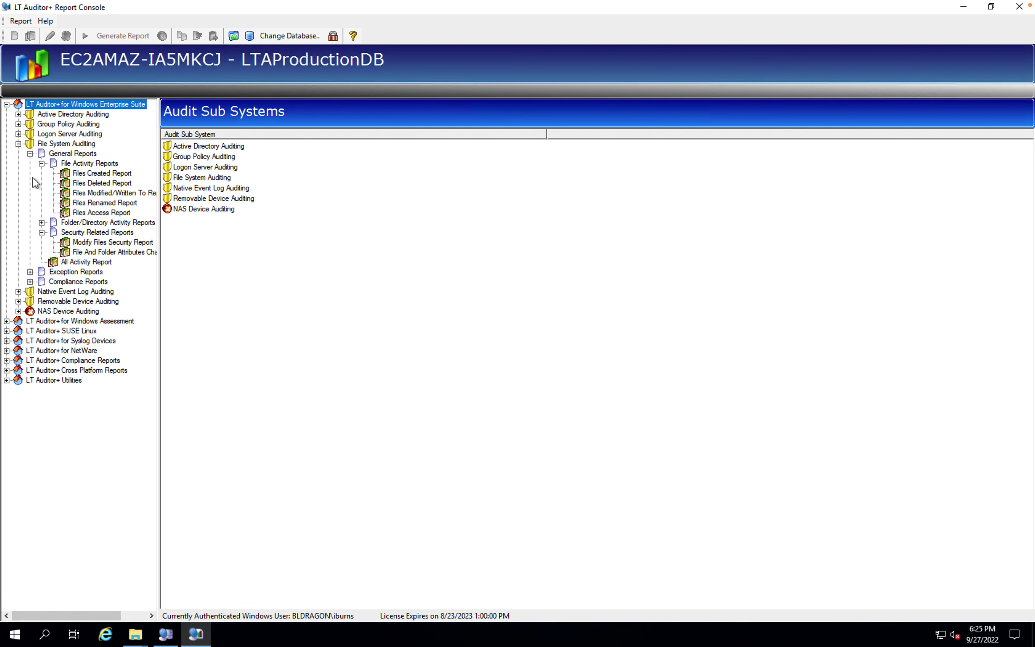
left_click(102, 183)
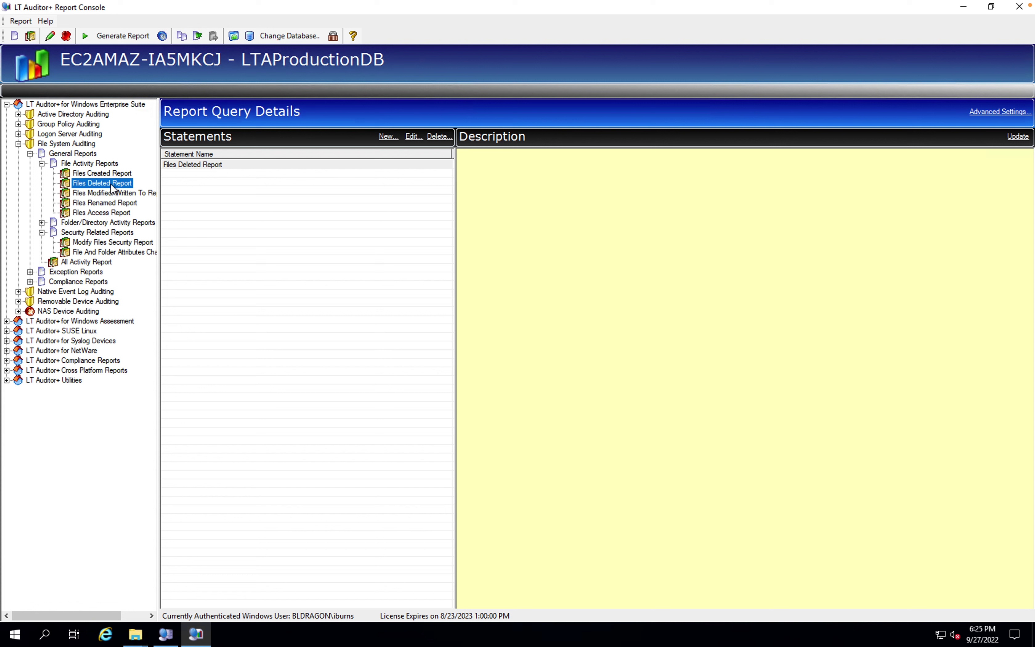
Generate the Files Deleted Report showing 2022 Budget Details.xlsx deleted at 6:23:24PM, then return to the console
left_click(191, 166)
left_click(130, 36)
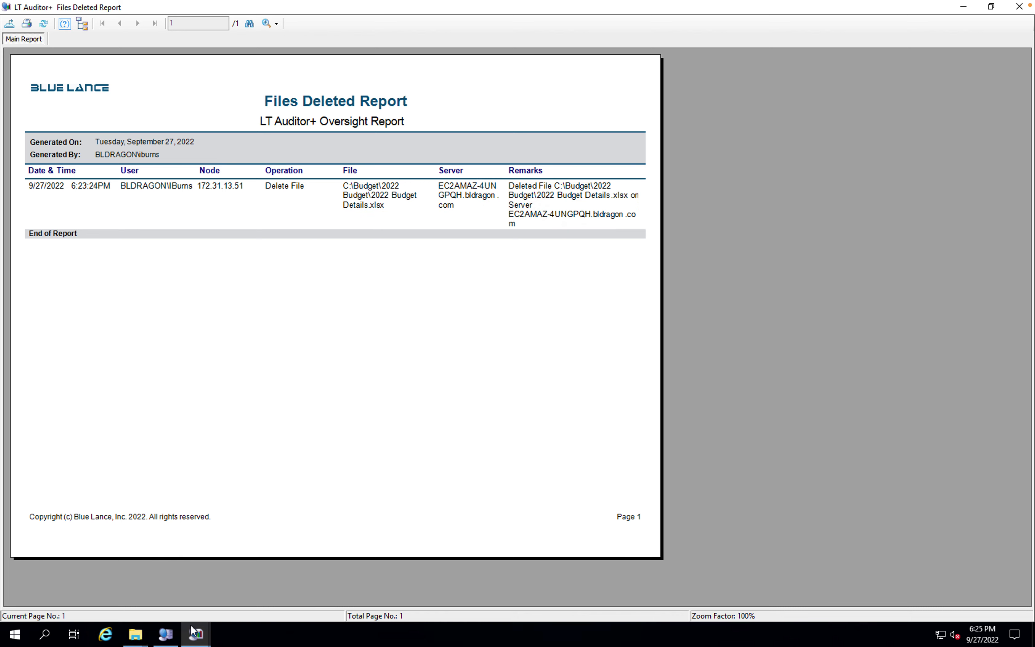
mouse_move(193, 632)
left_click(156, 592)
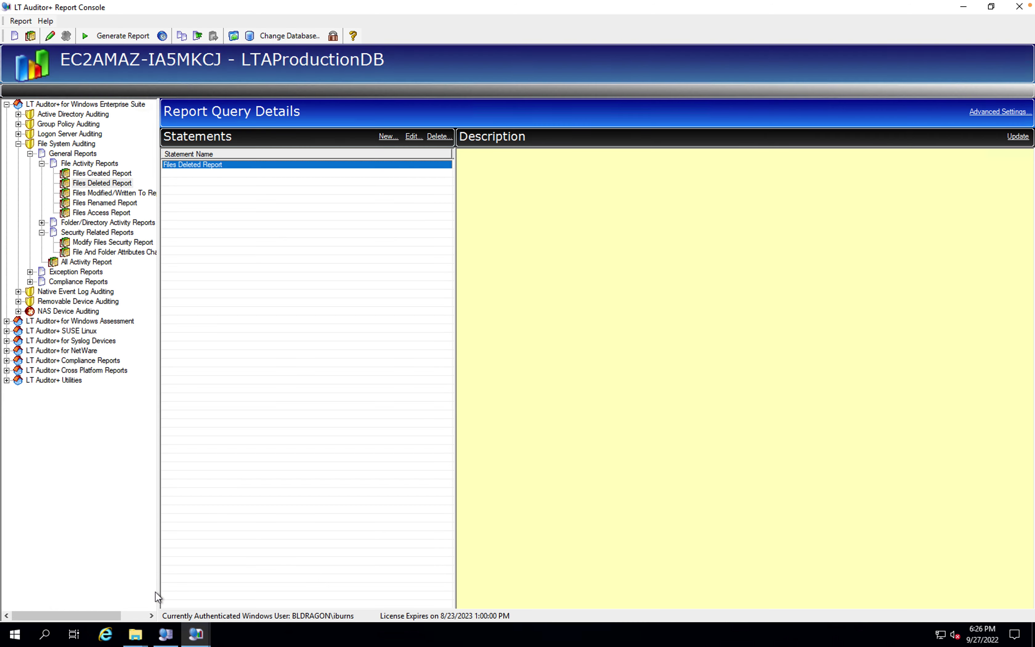
Generate the All File Operation Report, review both pages, and close the report viewer
left_click(85, 261)
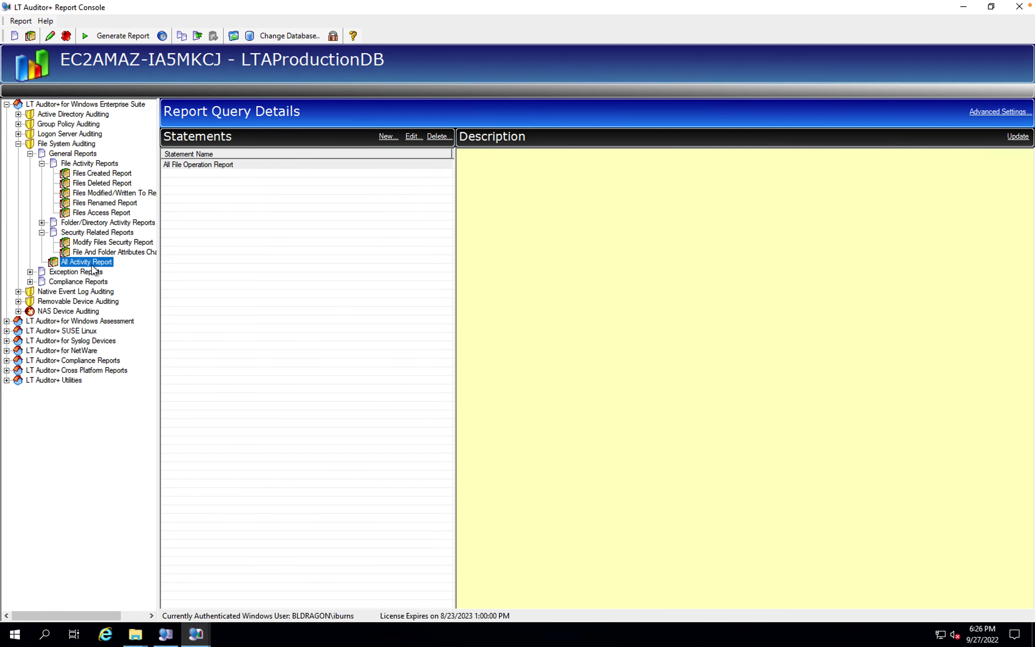
left_click(208, 167)
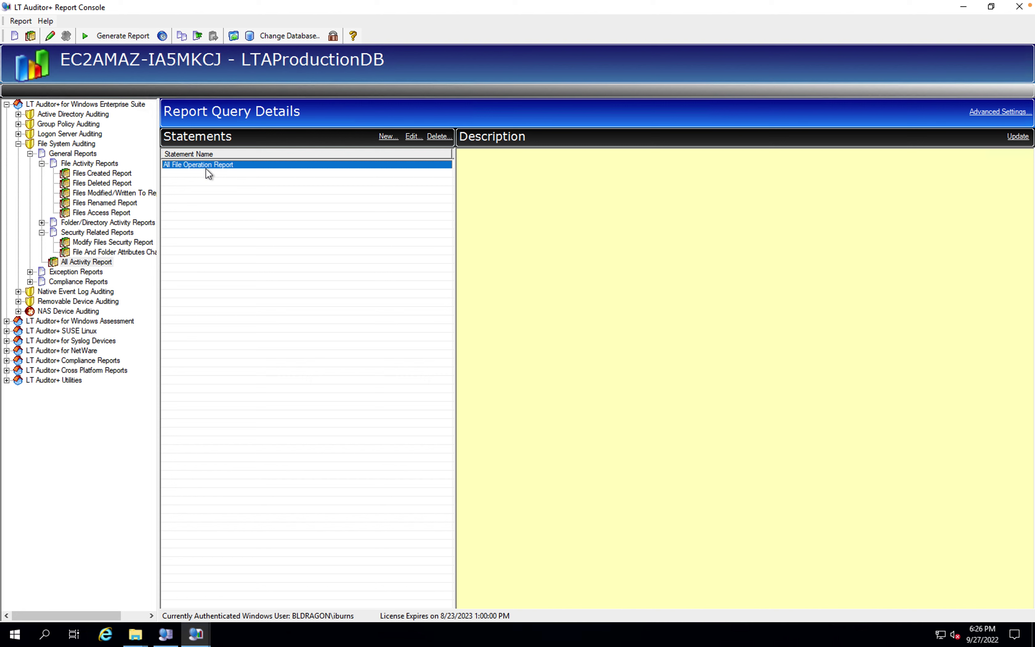
left_click(124, 36)
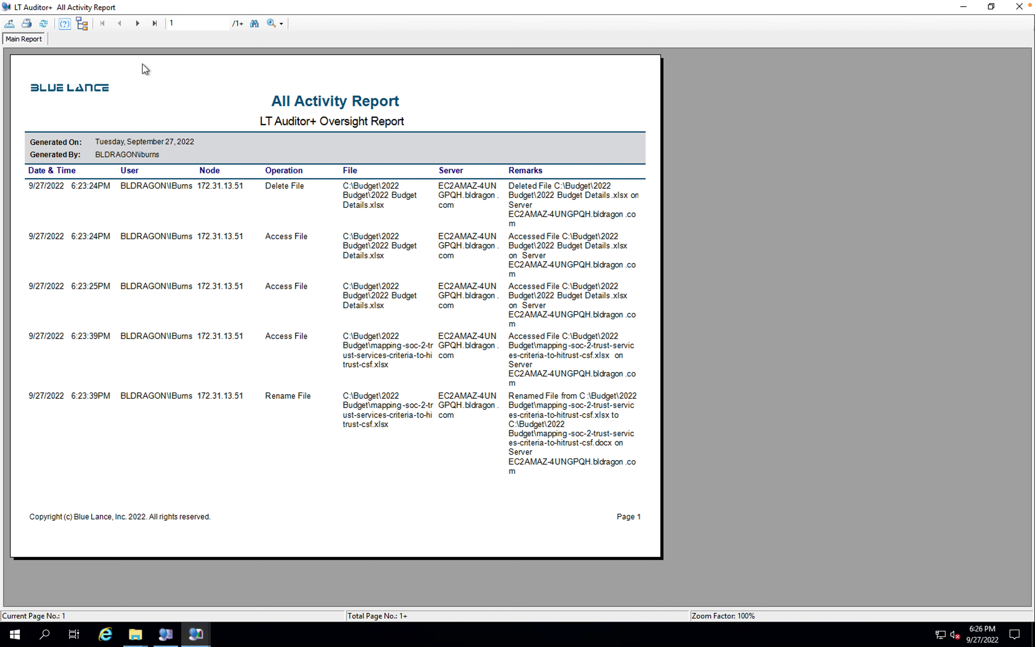
left_click(138, 24)
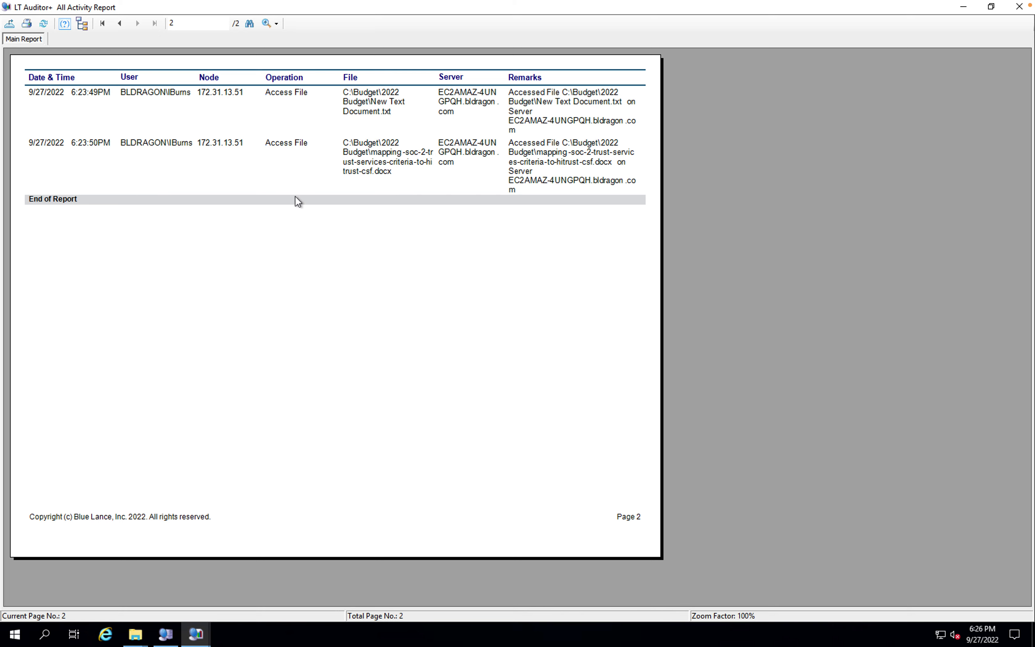
left_click(120, 24)
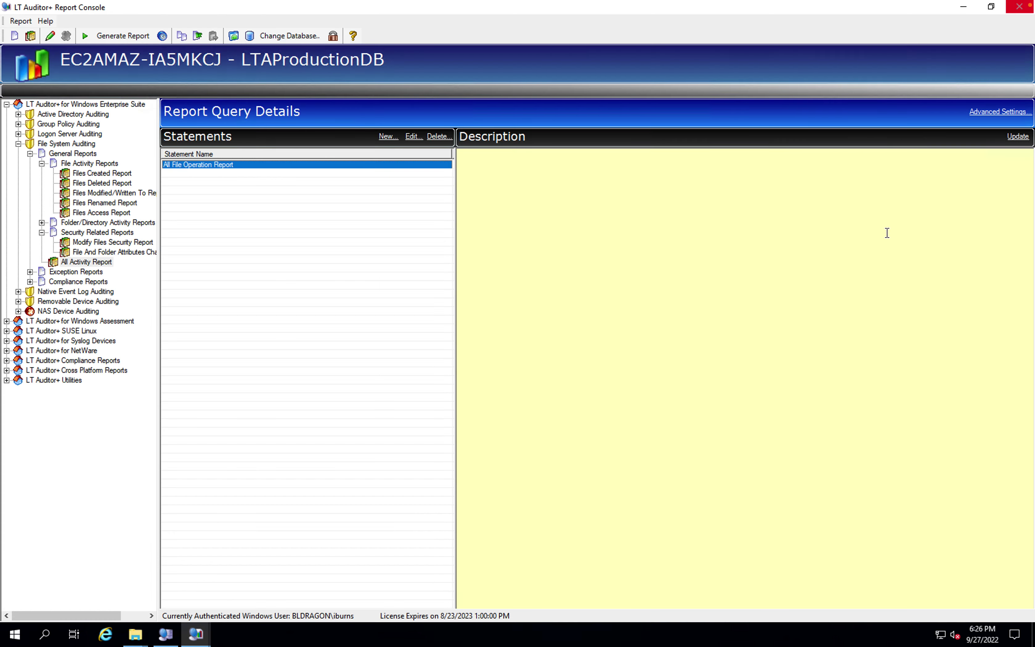
left_click(1020, 10)
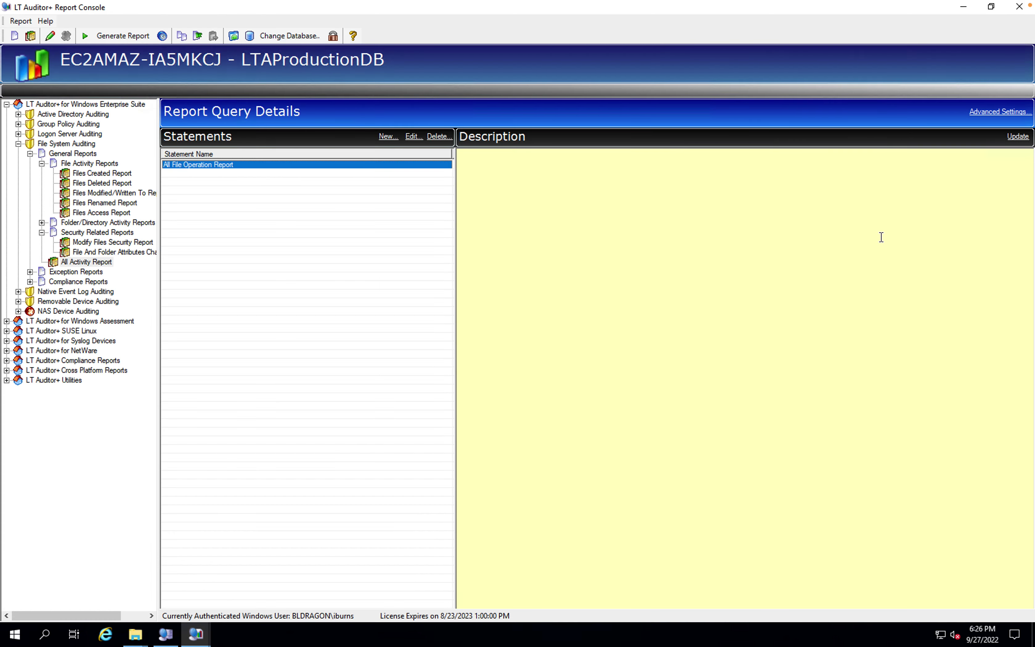